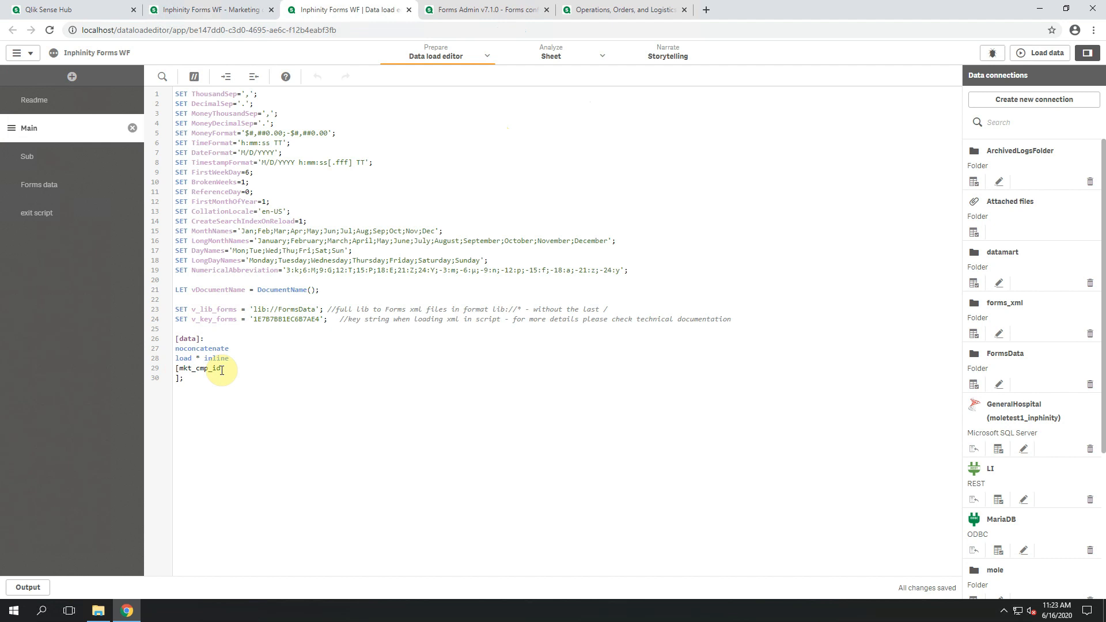
Check the Forms_Mkt_WF instance id in the Forms Admin app and select the Marketing campaigns overview form for editing in Inphinity Forms WF.
click(507, 10)
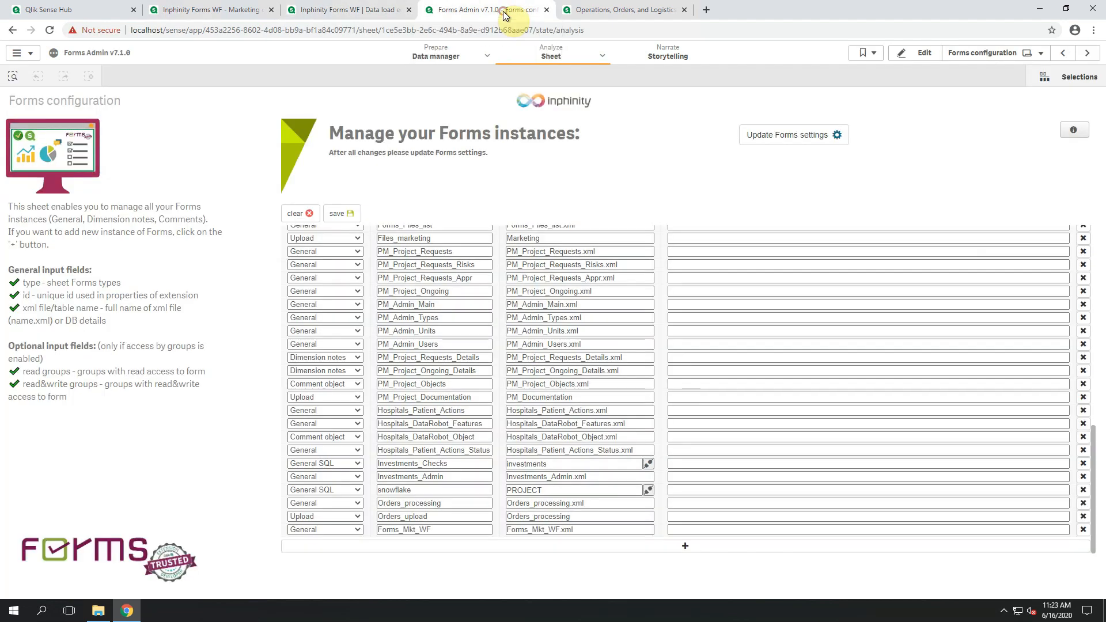
double_click(430, 530)
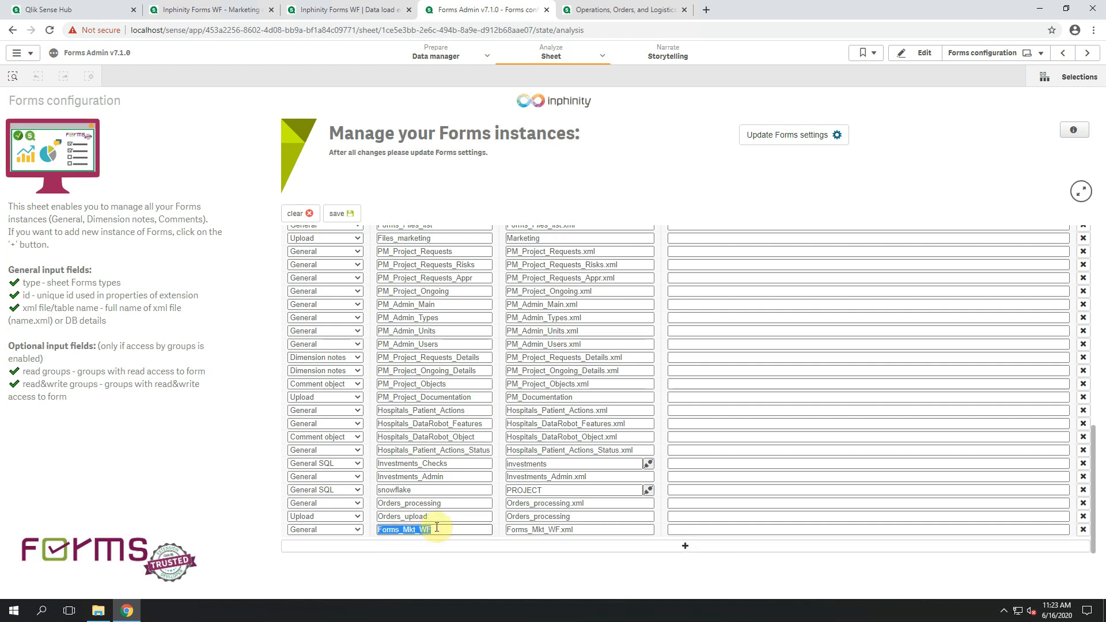
click(229, 11)
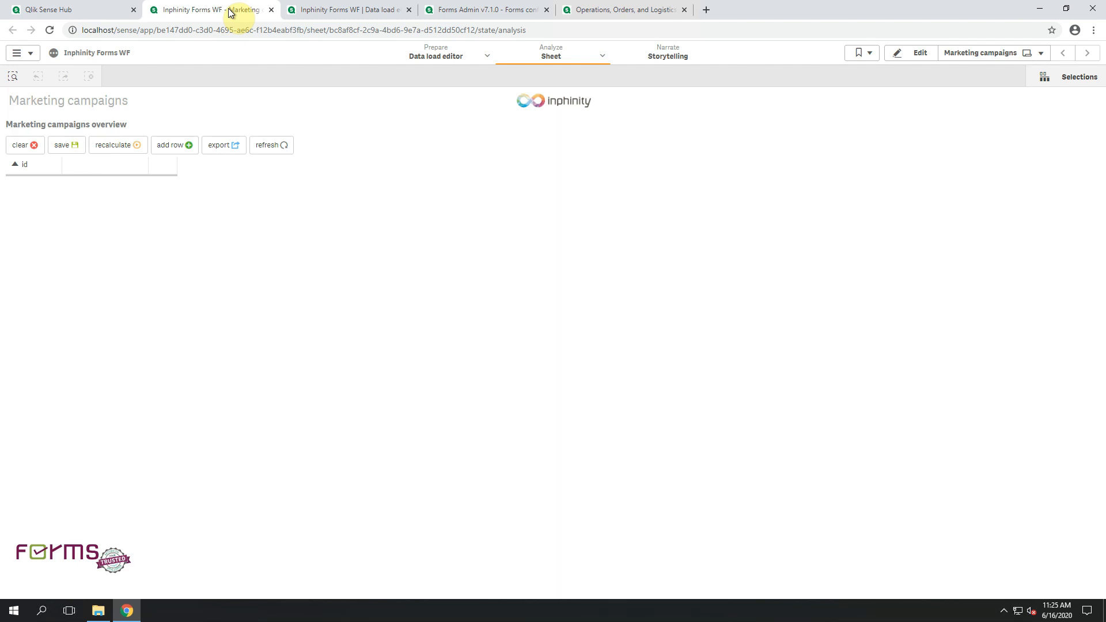
click(915, 52)
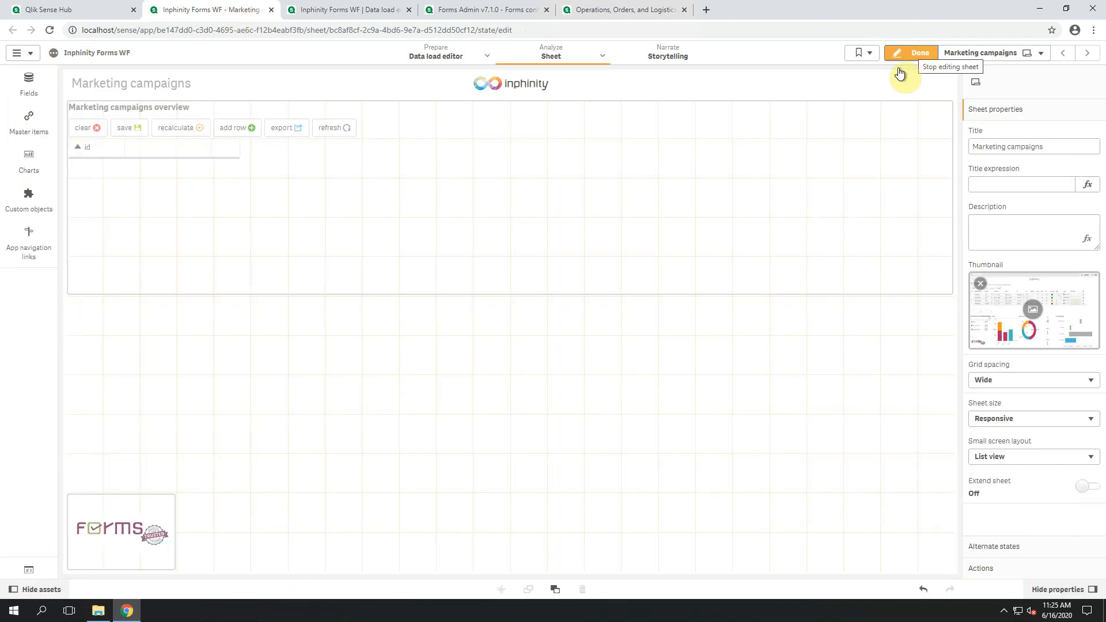
click(756, 253)
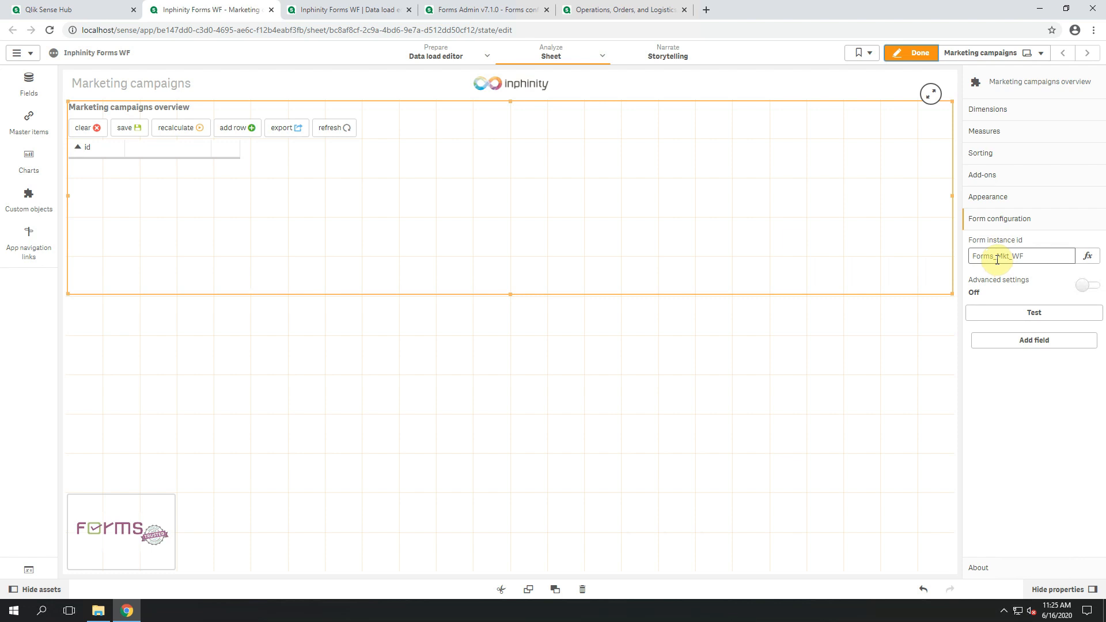
Add a form field with column name cmp_name, label Name and a column width of 200 pixels.
click(1012, 345)
click(1012, 372)
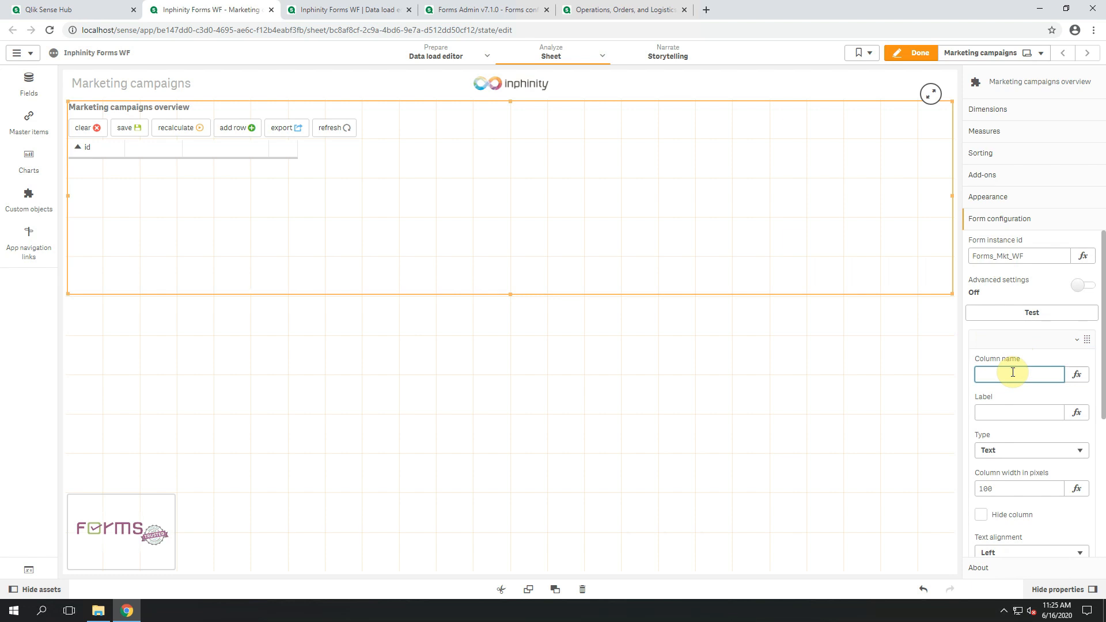
text(cmp_name)
click(1004, 414)
text(Name)
key(Return)
click(985, 487)
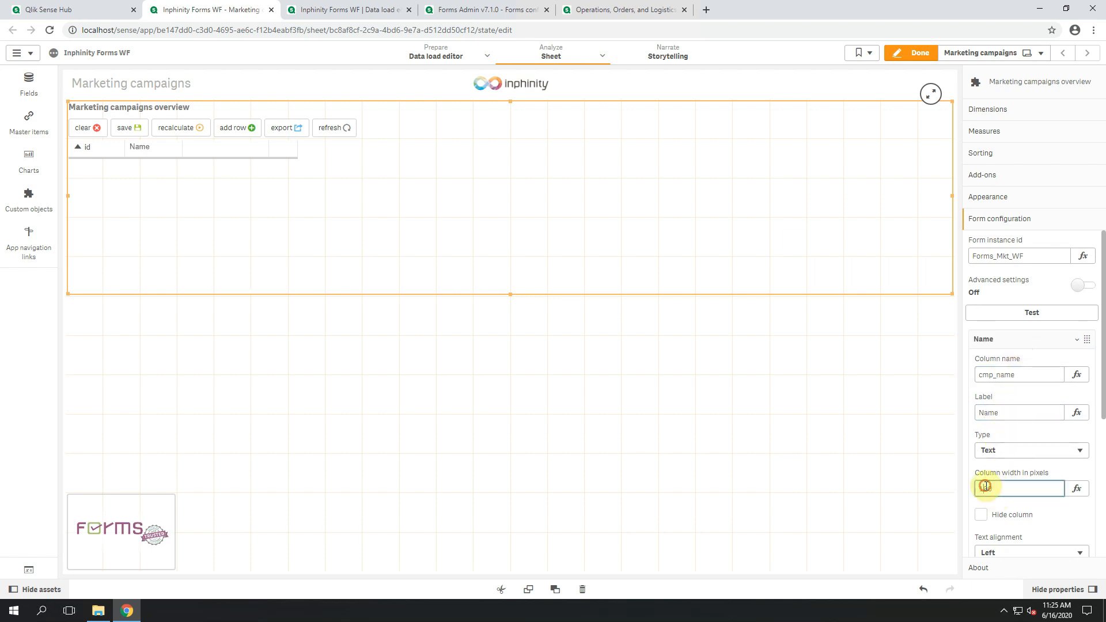
text(200)
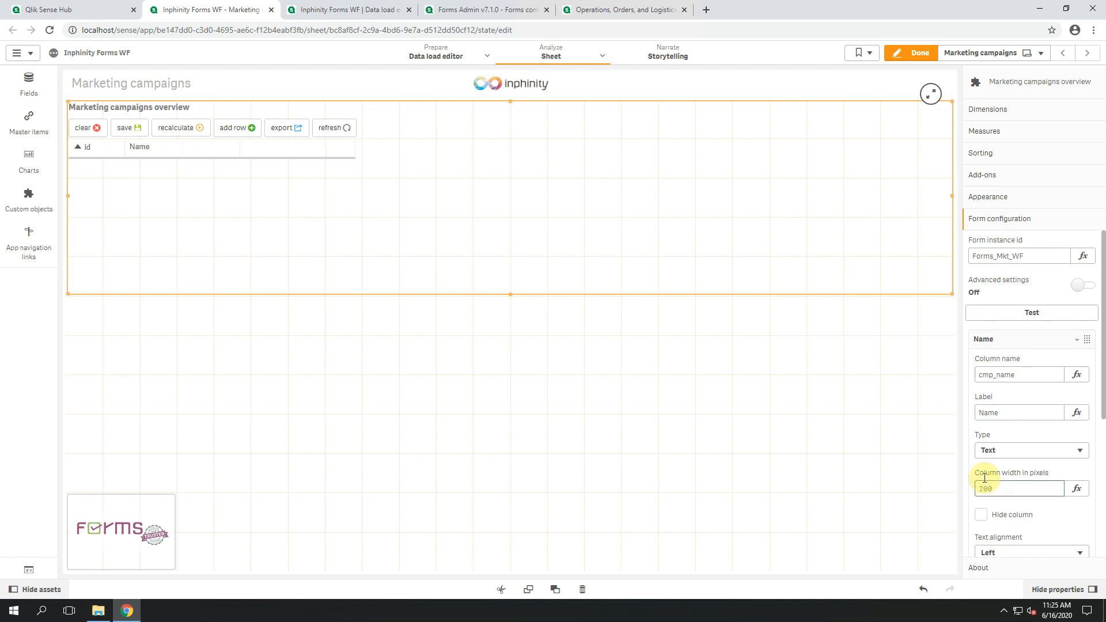
Add a second form field with column name cmp_budget_requested, label Requested Budget and type Currency.
click(982, 343)
click(994, 374)
click(992, 397)
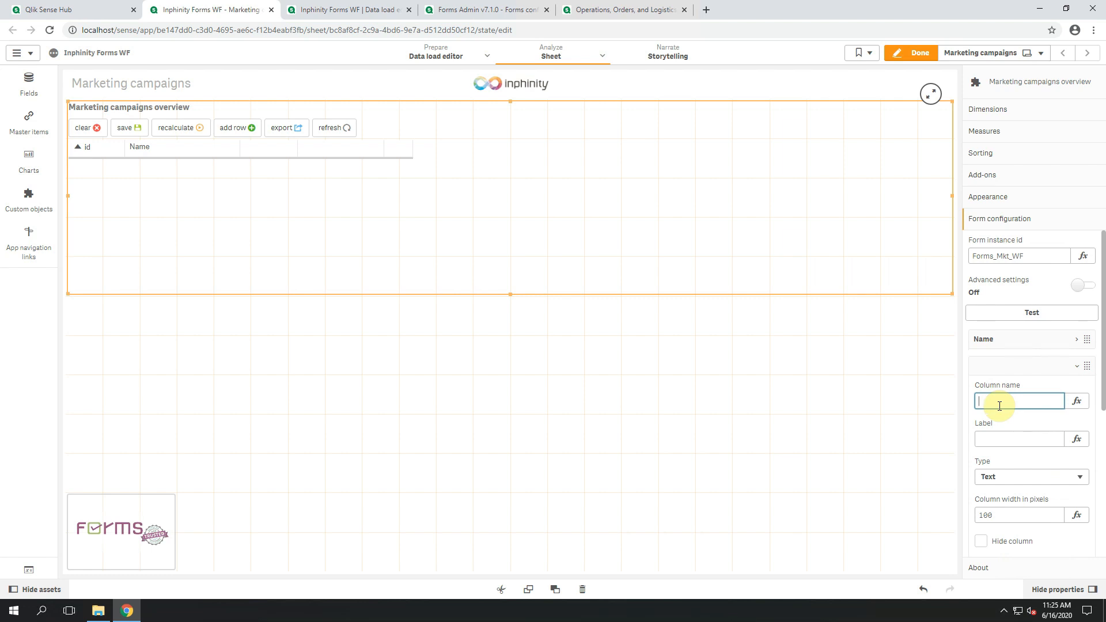
text(cmp_budget_requested)
click(1009, 445)
text(R)
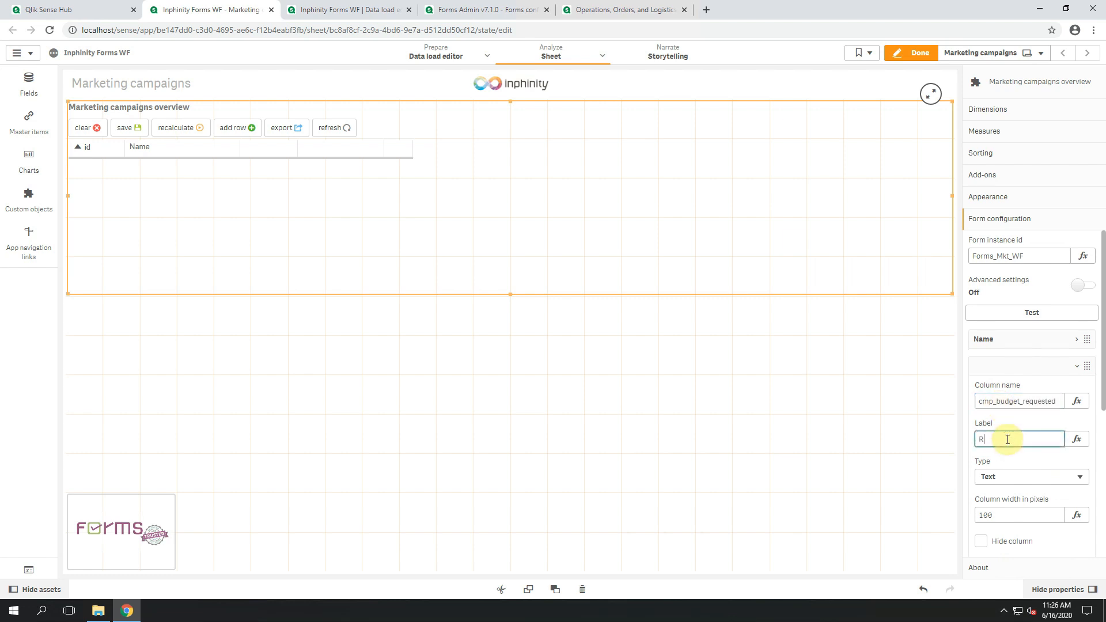
text(equested Budget)
key(Return)
click(1007, 476)
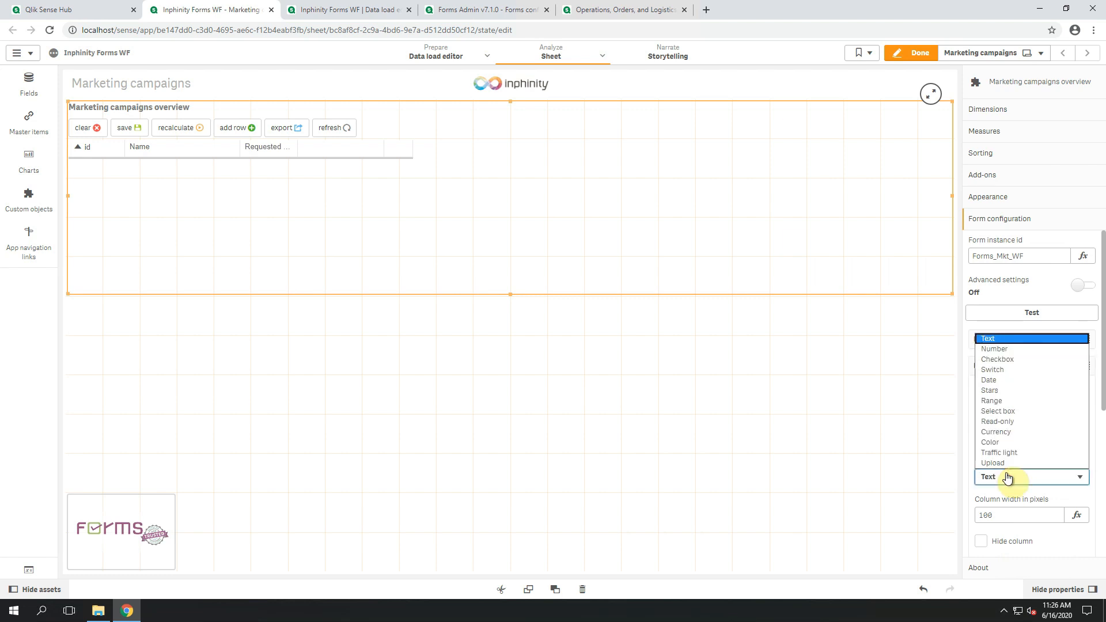
click(1008, 433)
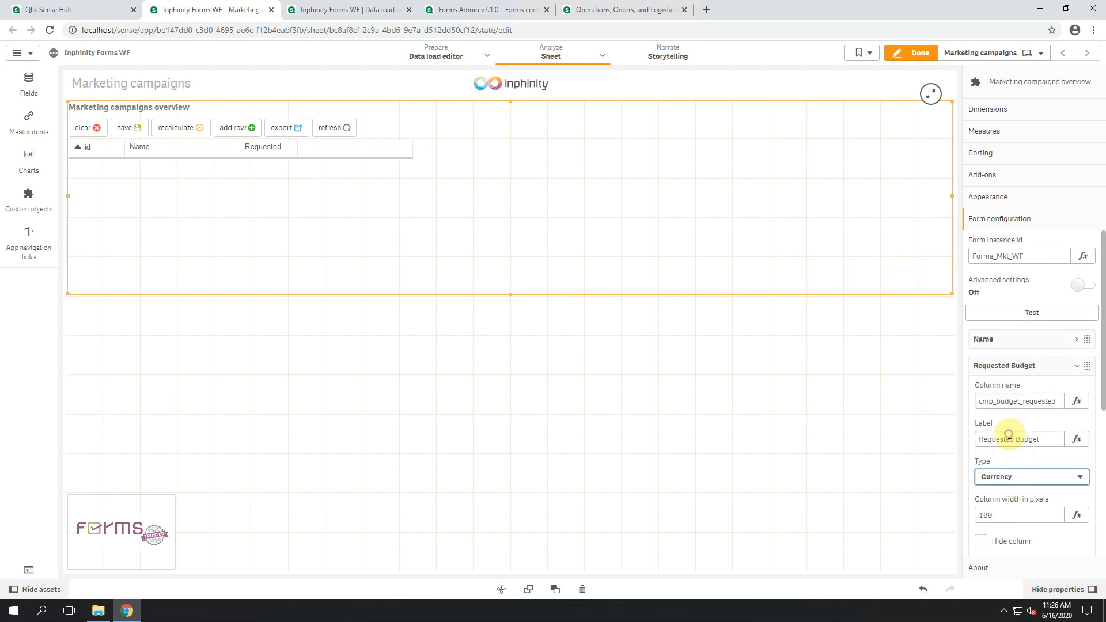
Review the currency format options of the Requested Budget field and set its column width to 150 pixels.
scroll(1009, 434, down, 3)
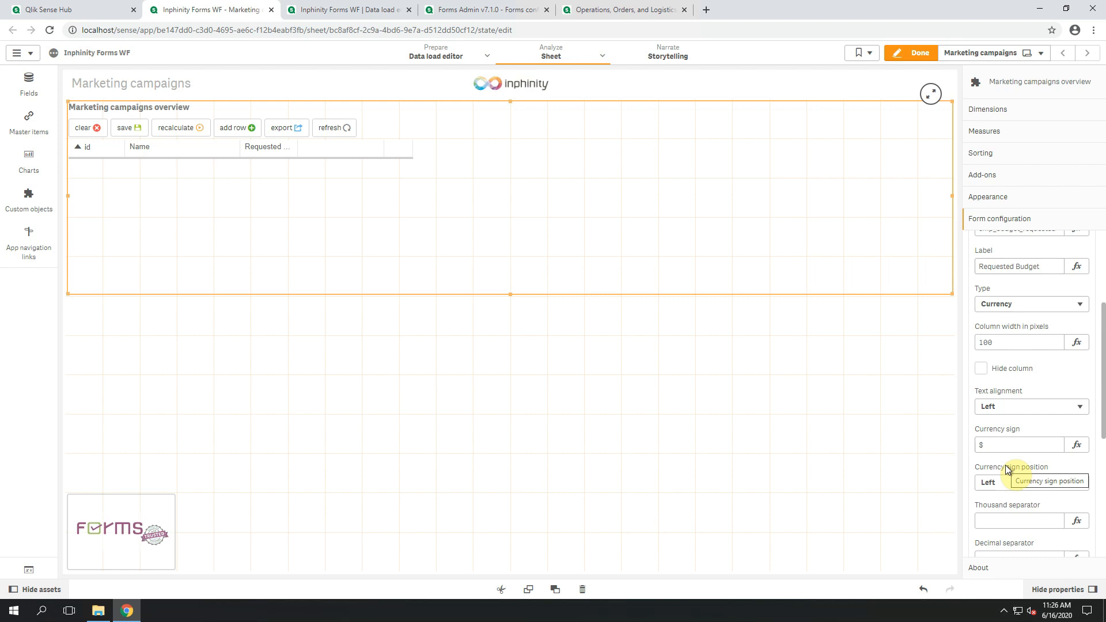
scroll(994, 401, down, 3)
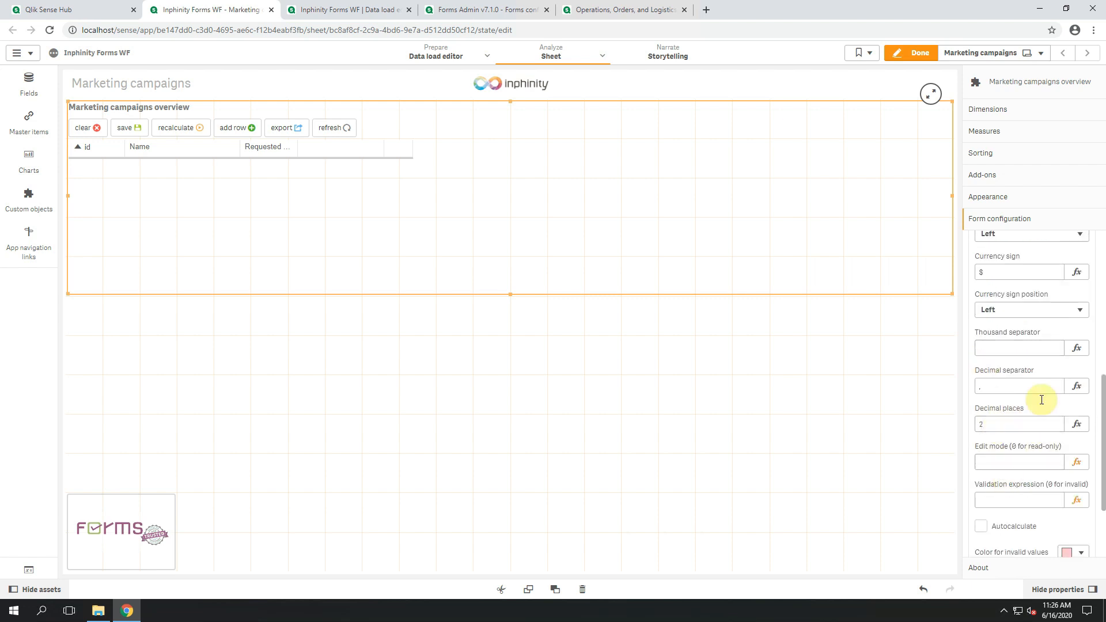
scroll(1042, 403, up, 2)
scroll(1020, 368, up, 1)
click(987, 341)
key(Return)
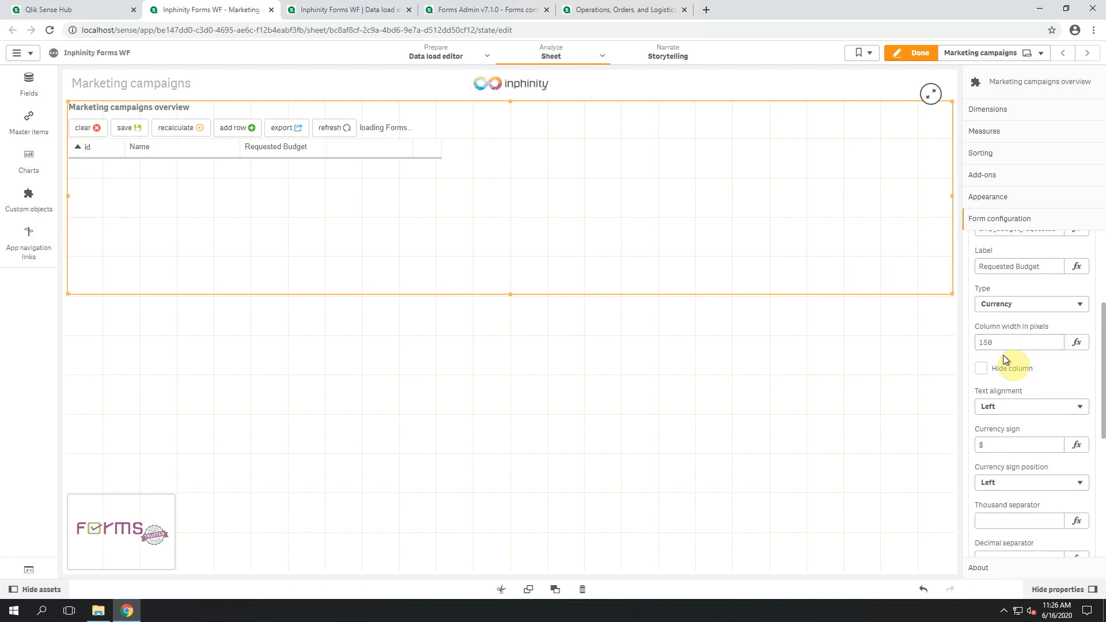
Add a third form field with column name cmp_budget_appr, label Approved and type Checkbox.
scroll(1003, 354, up, 2)
click(994, 311)
click(1009, 391)
click(1004, 427)
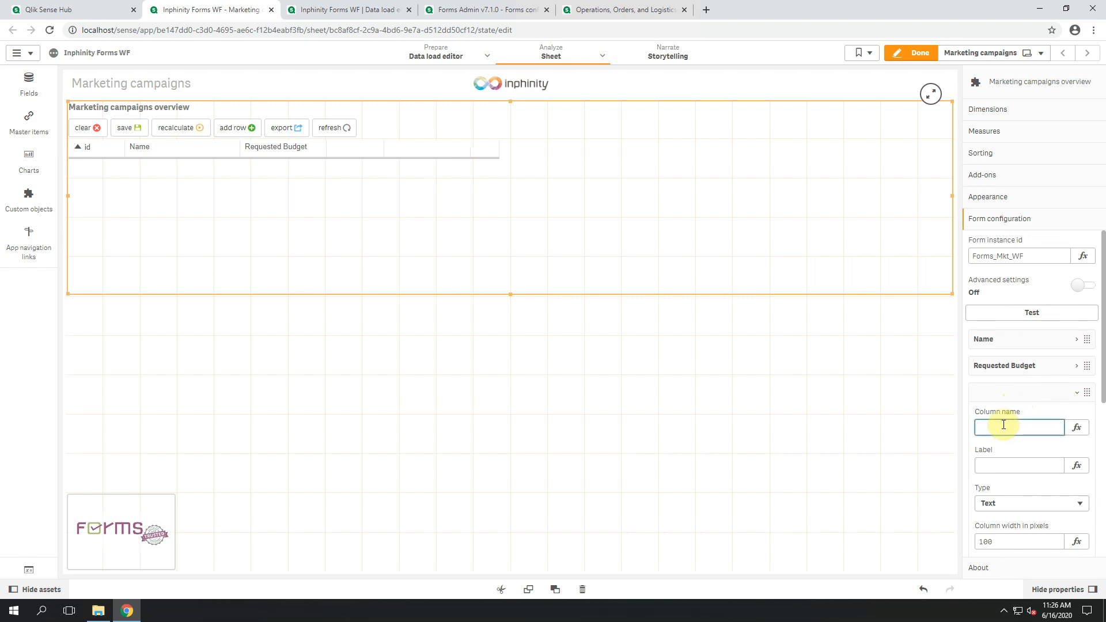
text(cmp_budget_appr)
click(1004, 461)
text(Approve)
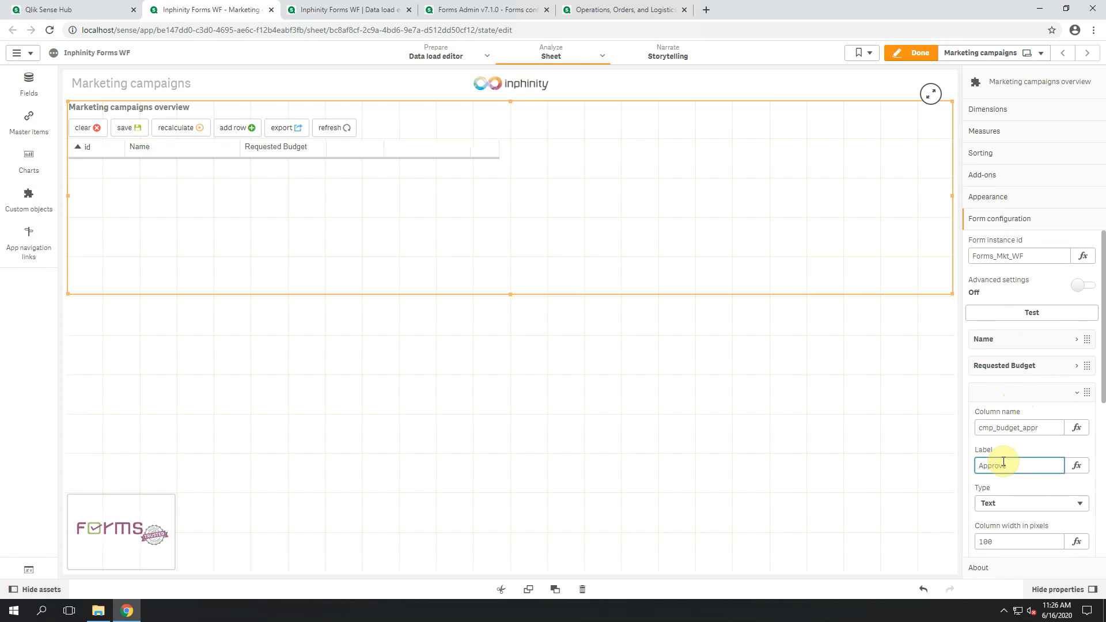
text(d)
key(Return)
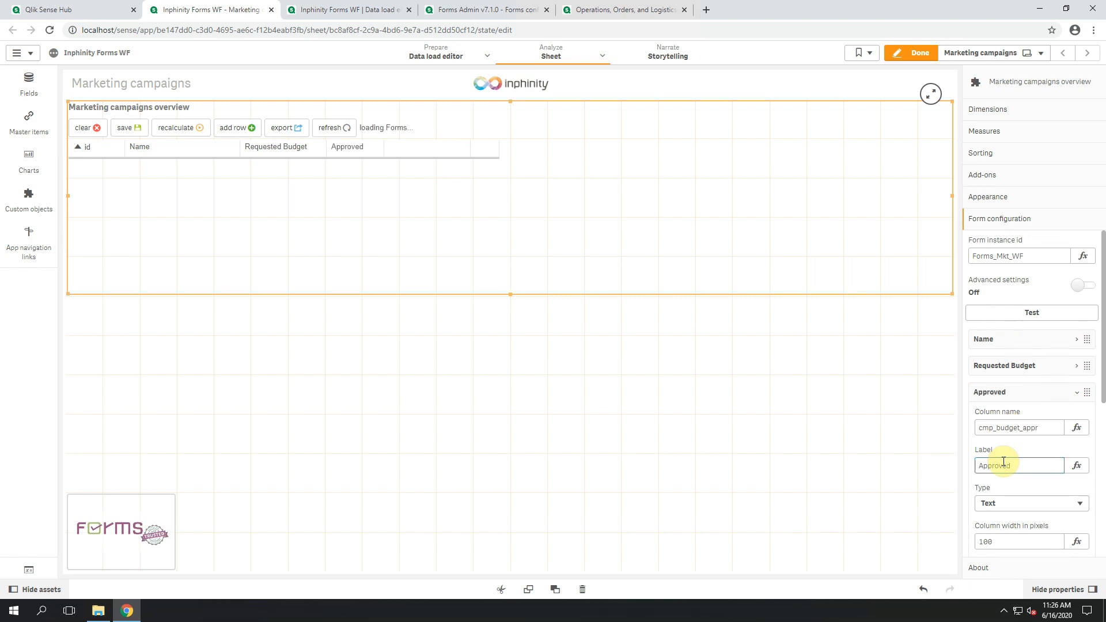
click(1004, 505)
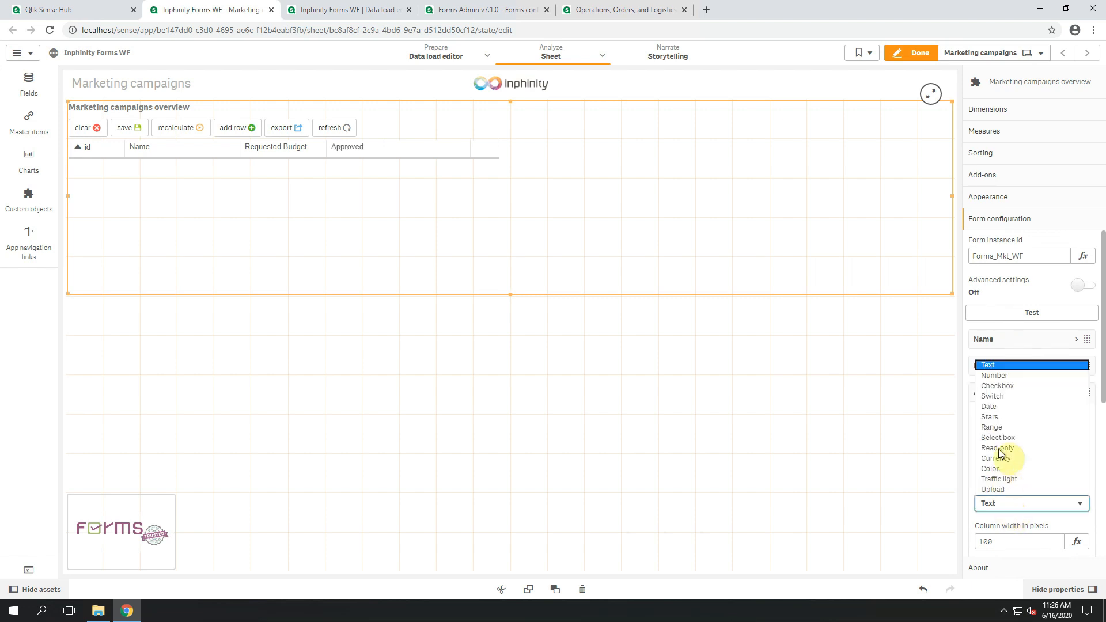
click(995, 386)
Center the text alignment of the Approved column and finish editing the sheet.
scroll(1007, 497, down, 2)
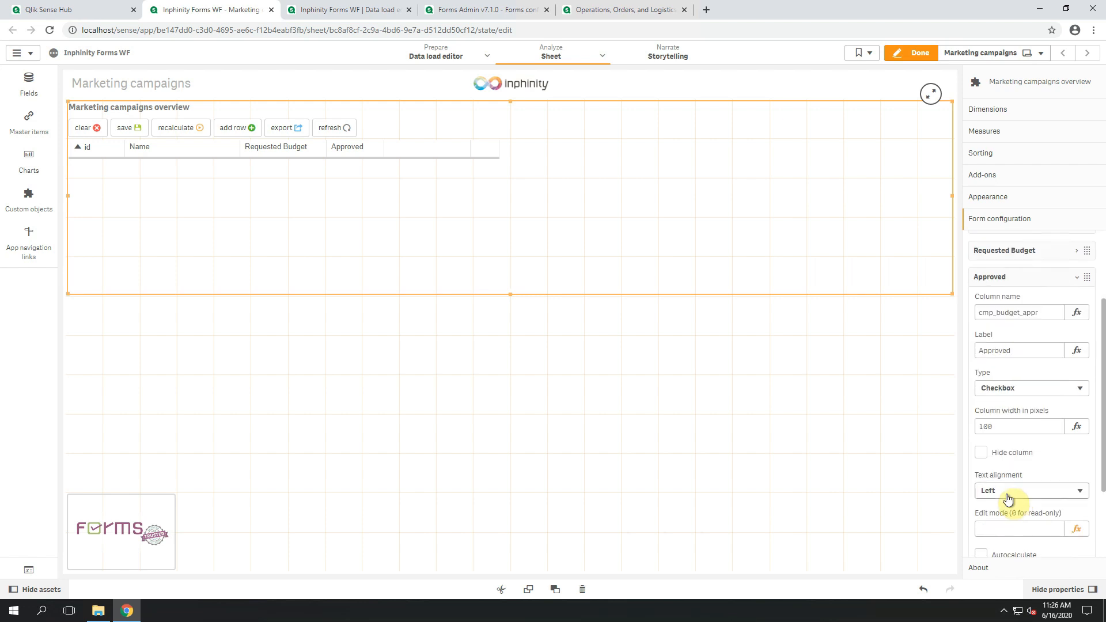
click(1007, 493)
click(1005, 514)
click(912, 55)
Add an approved campaign row with id CMP01, name "Very first one" and requested budget 12000, and recalculate the form.
click(171, 147)
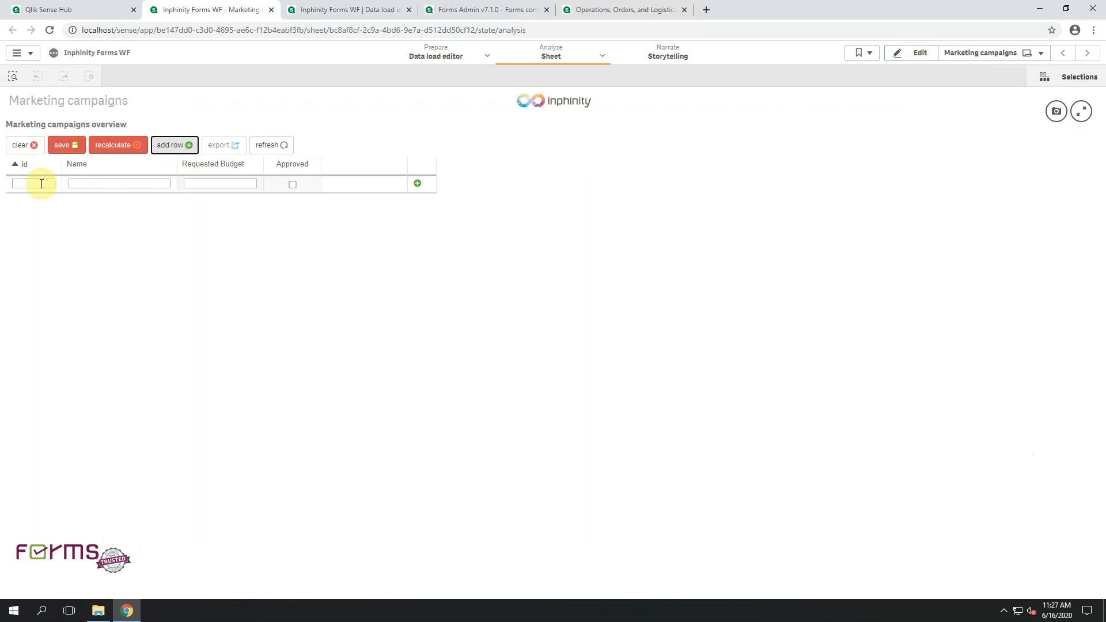
click(41, 183)
text(CMP01)
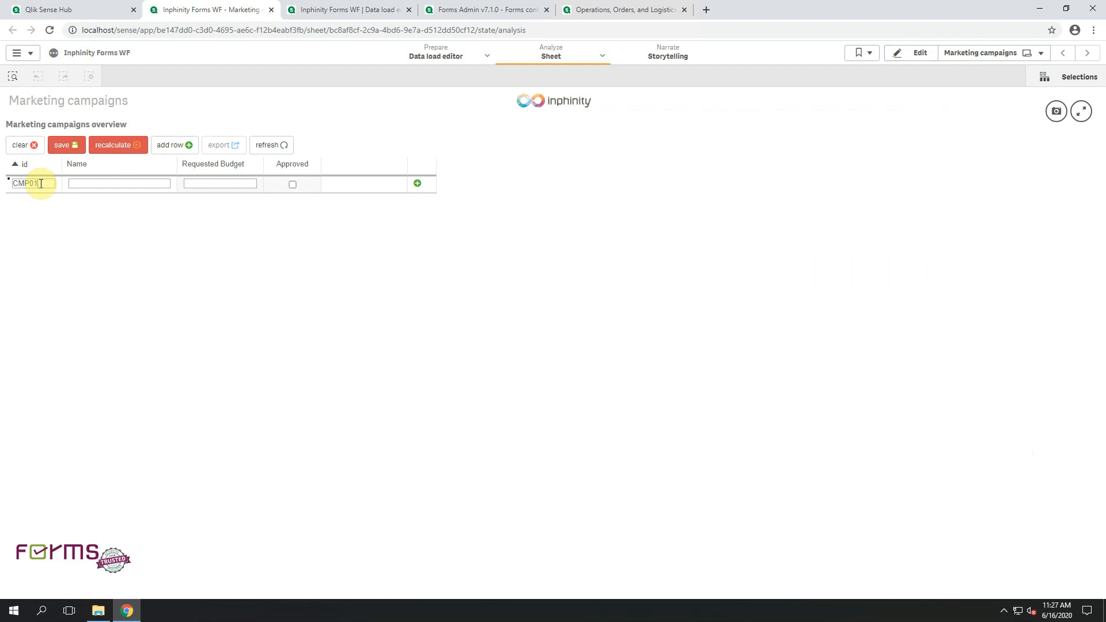
click(83, 184)
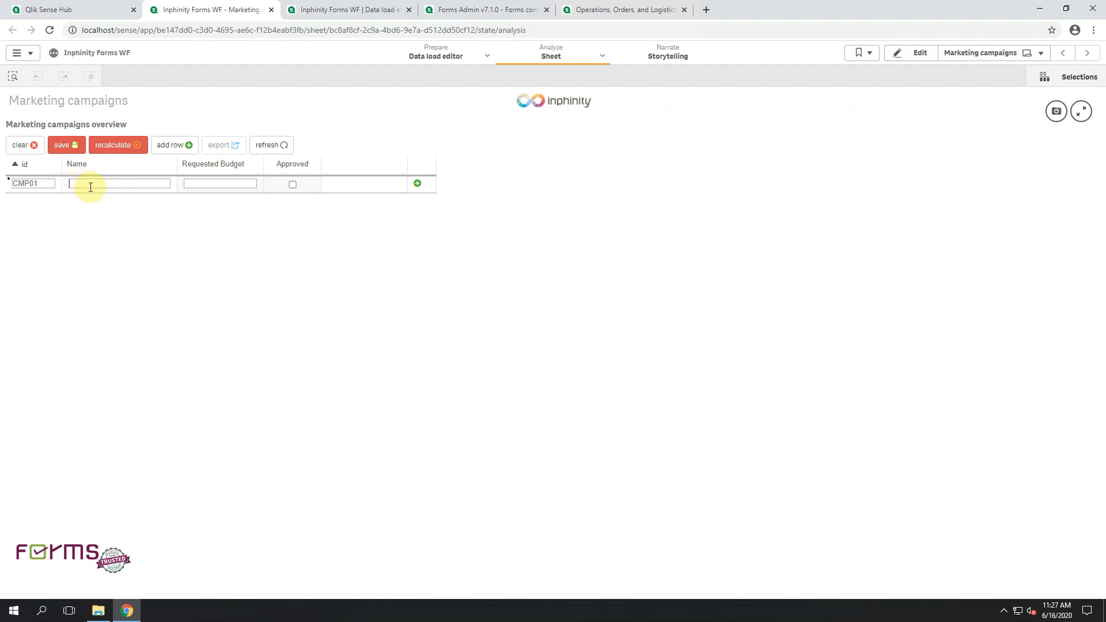
text(Very first one)
click(220, 183)
text(12000)
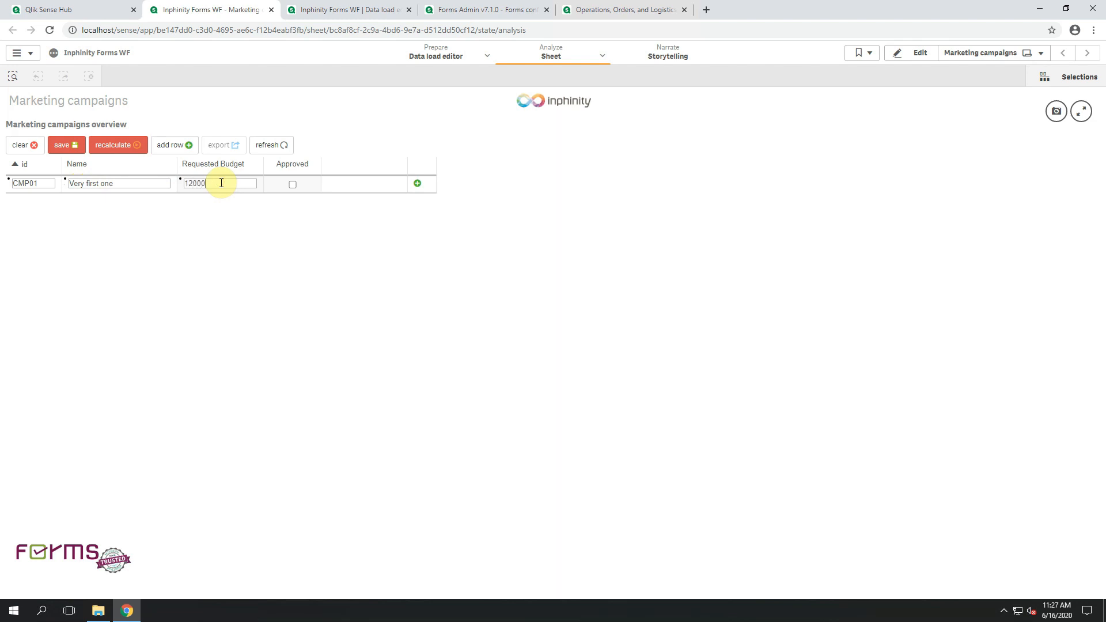
click(257, 249)
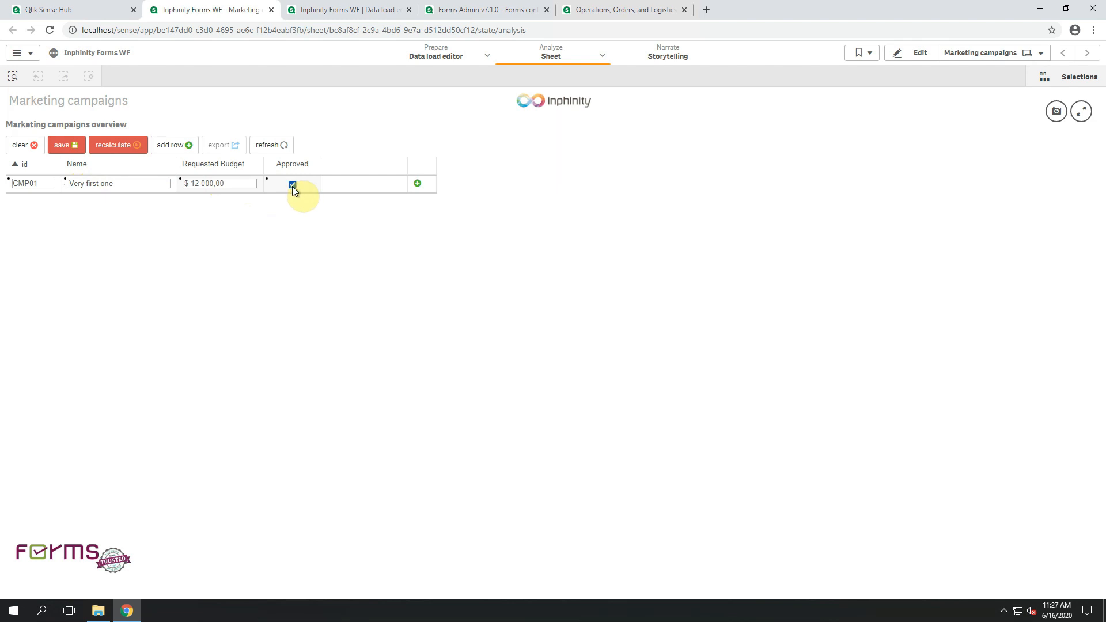
click(111, 150)
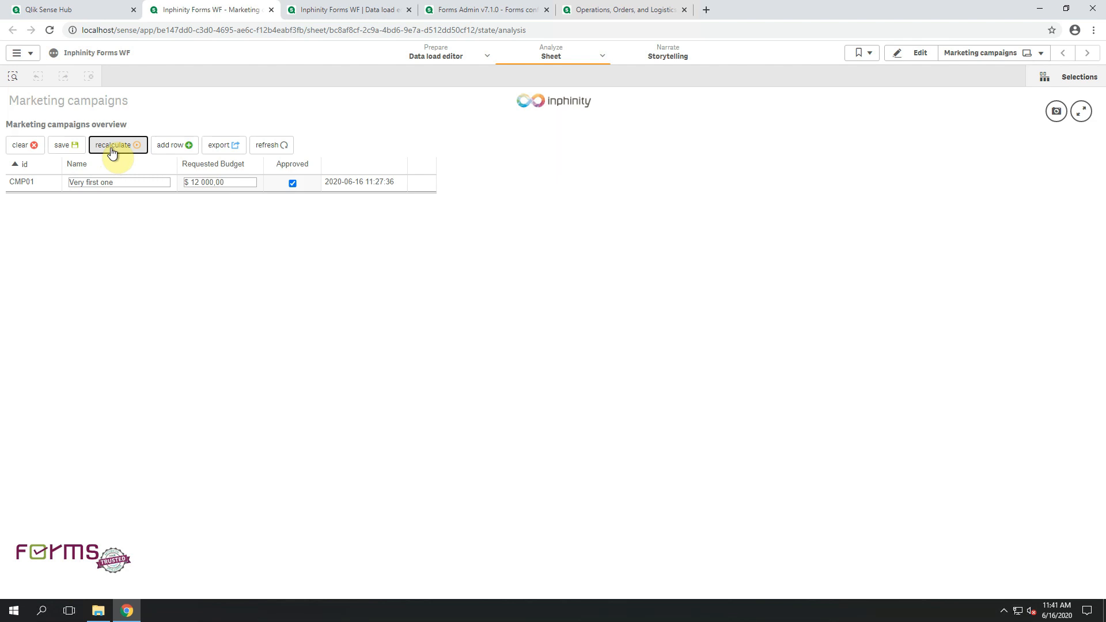
Review the Forms data section of the load script and preview the data table in the data model viewer.
click(333, 14)
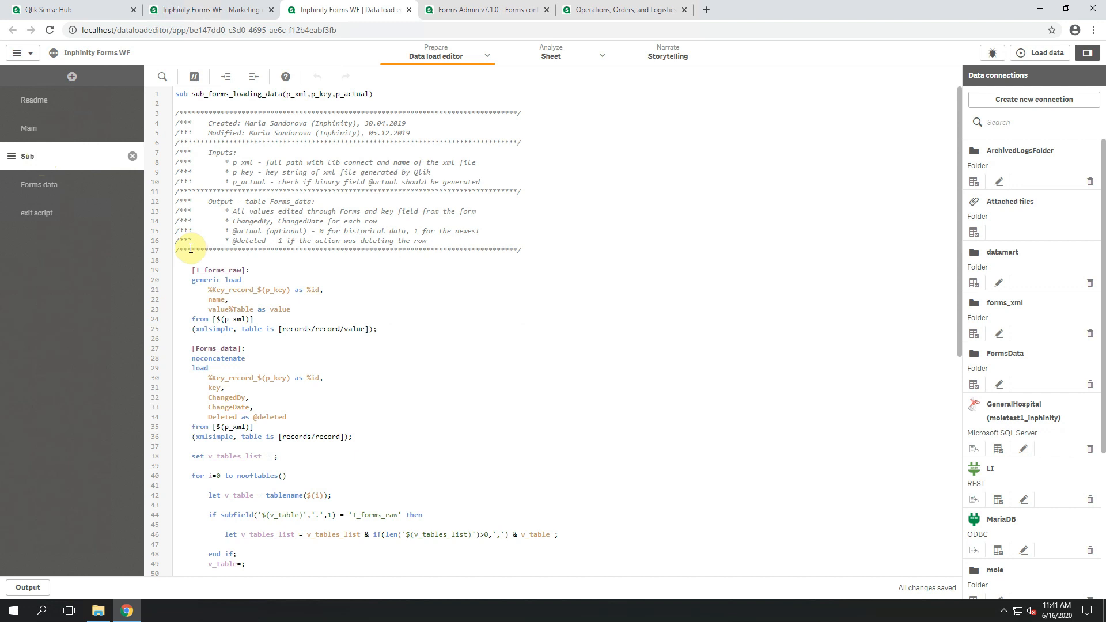
click(49, 189)
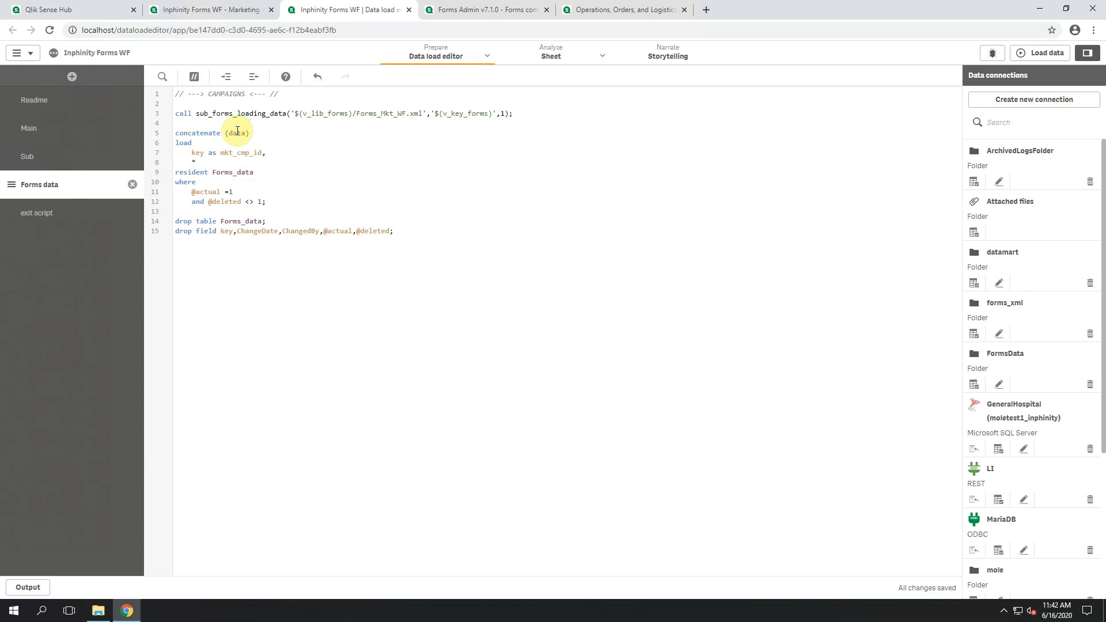
click(222, 18)
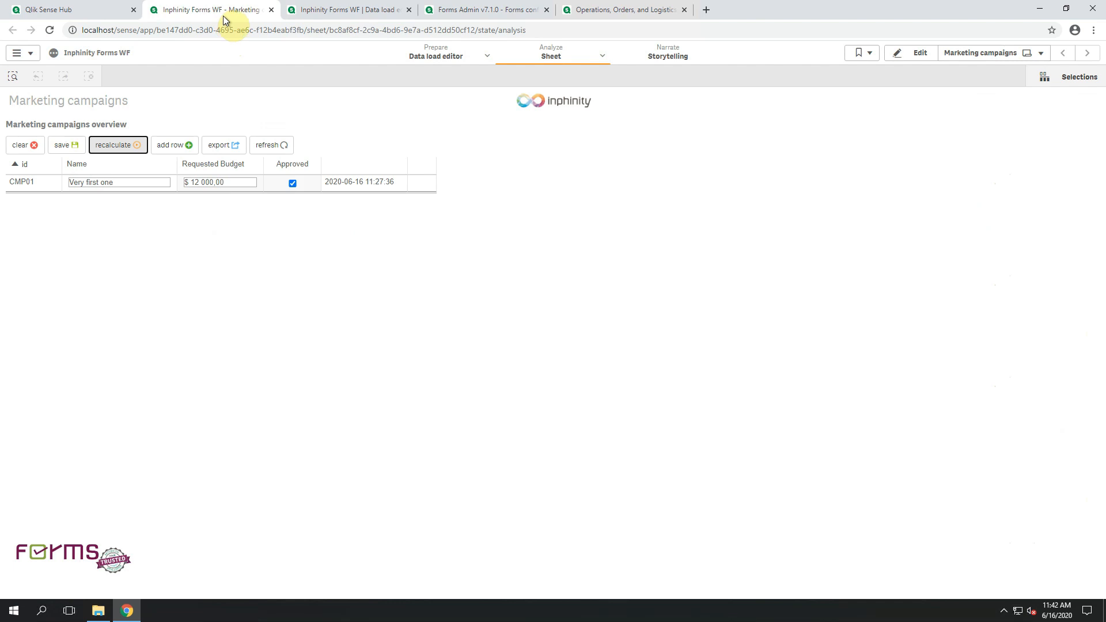
click(487, 55)
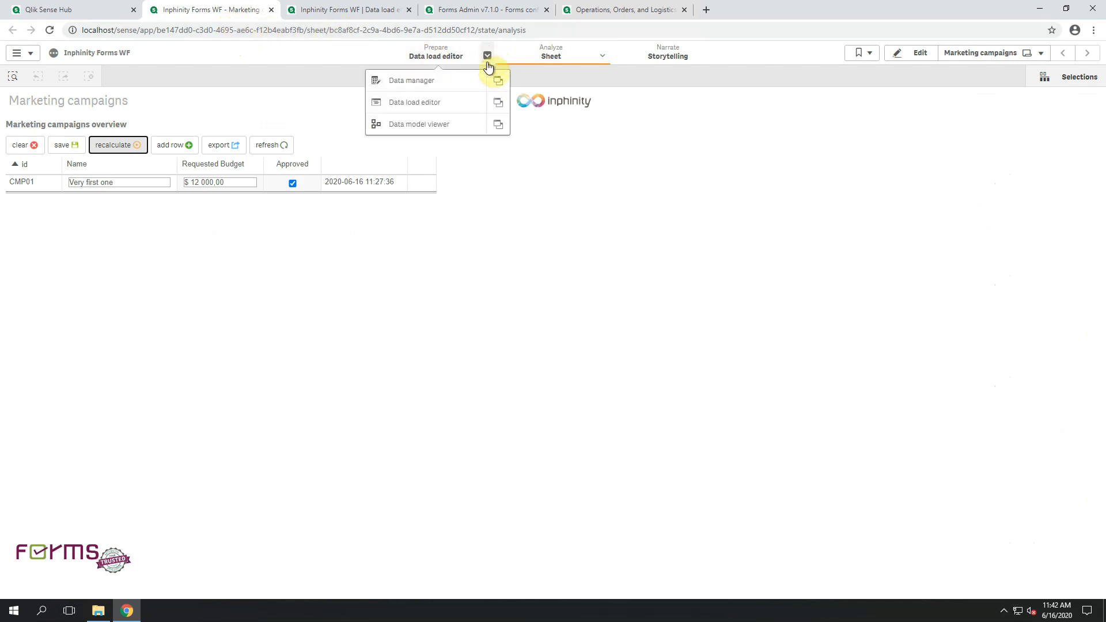
click(498, 124)
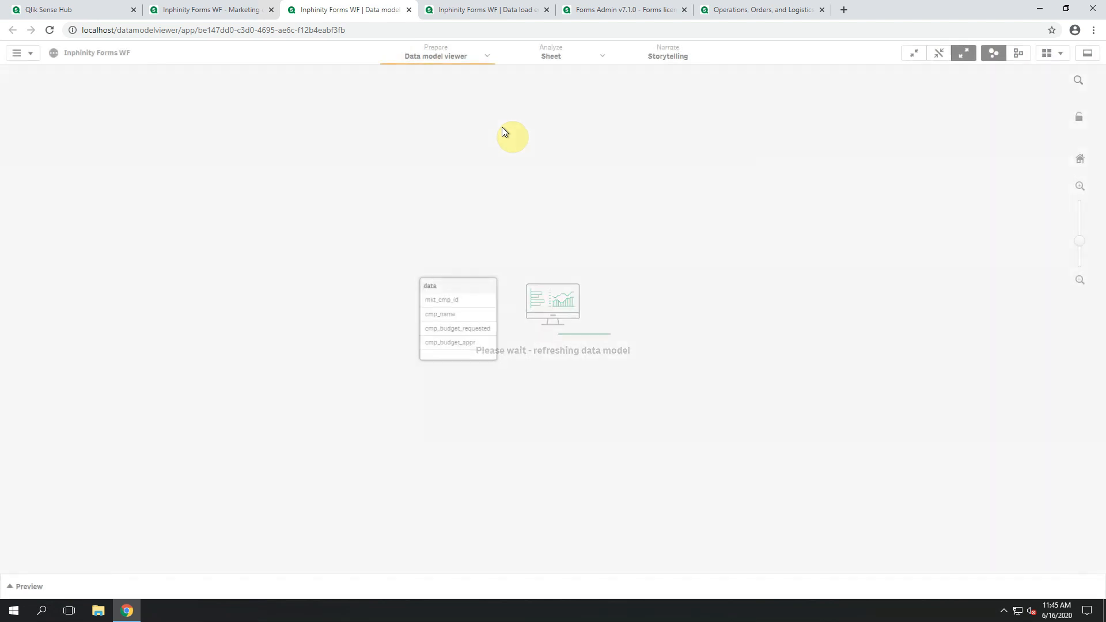
click(462, 285)
click(30, 587)
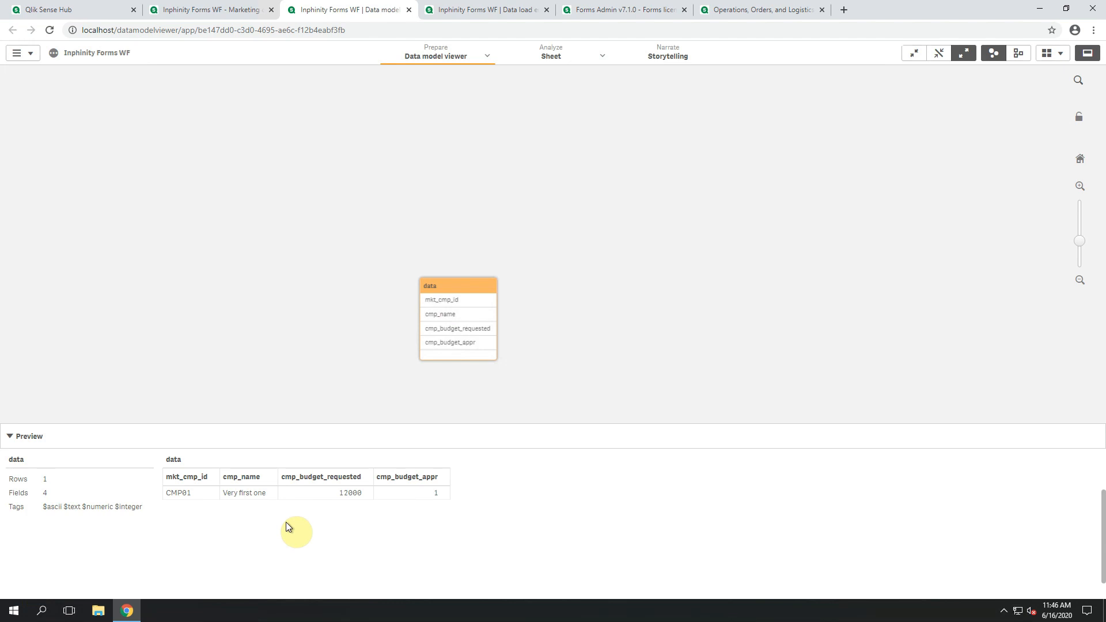
Edit the Marketing campaigns sheet and open the Requested Budget field's settings in the campaigns overview form.
click(219, 11)
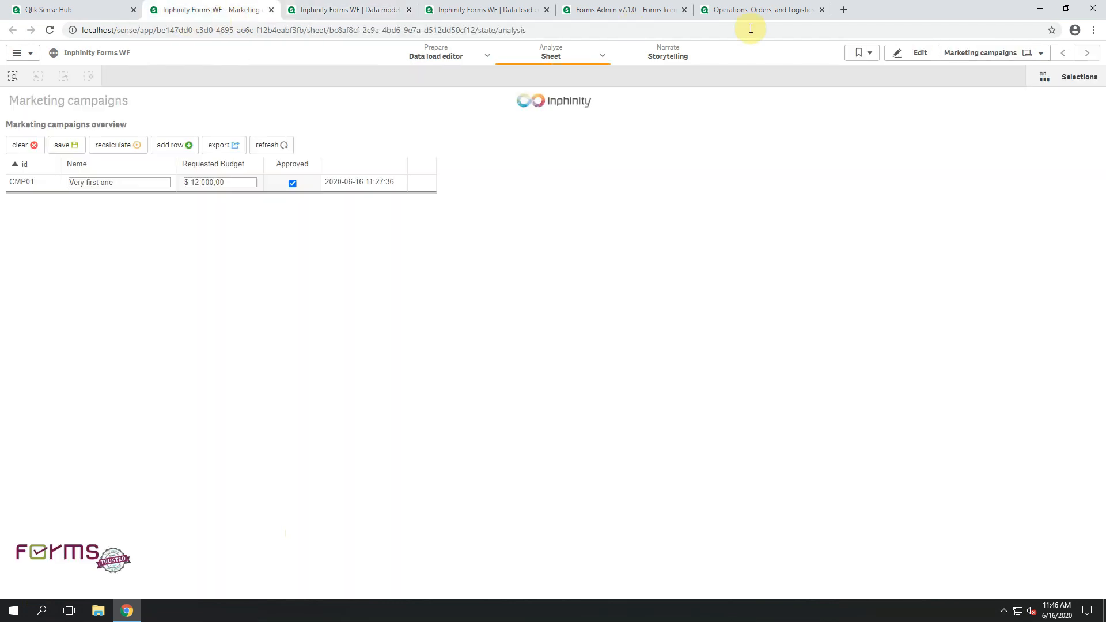
click(925, 58)
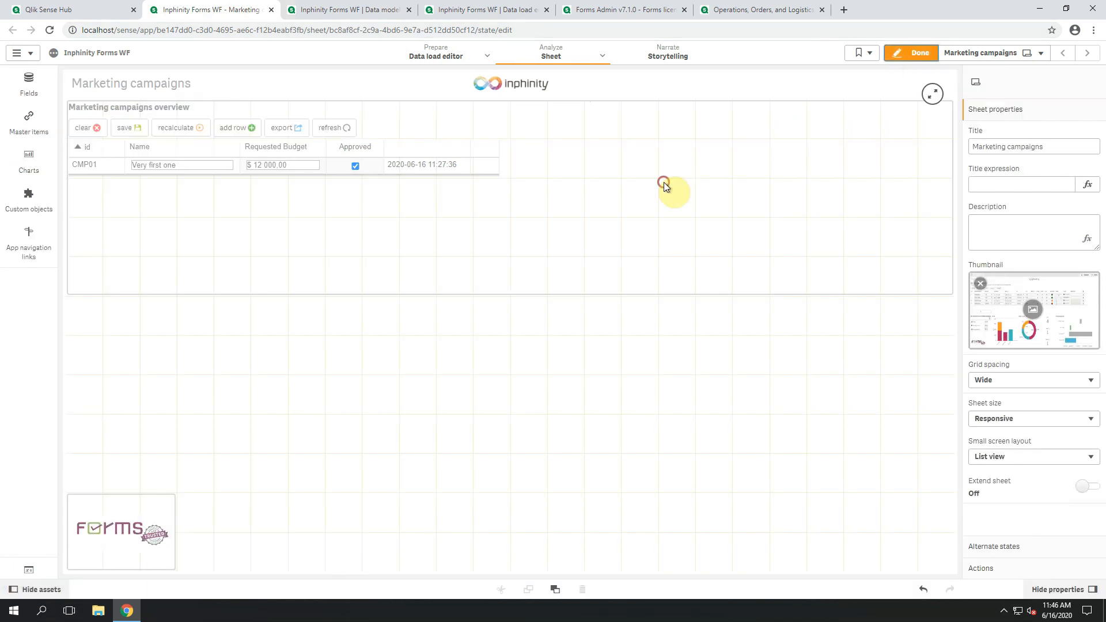
click(657, 188)
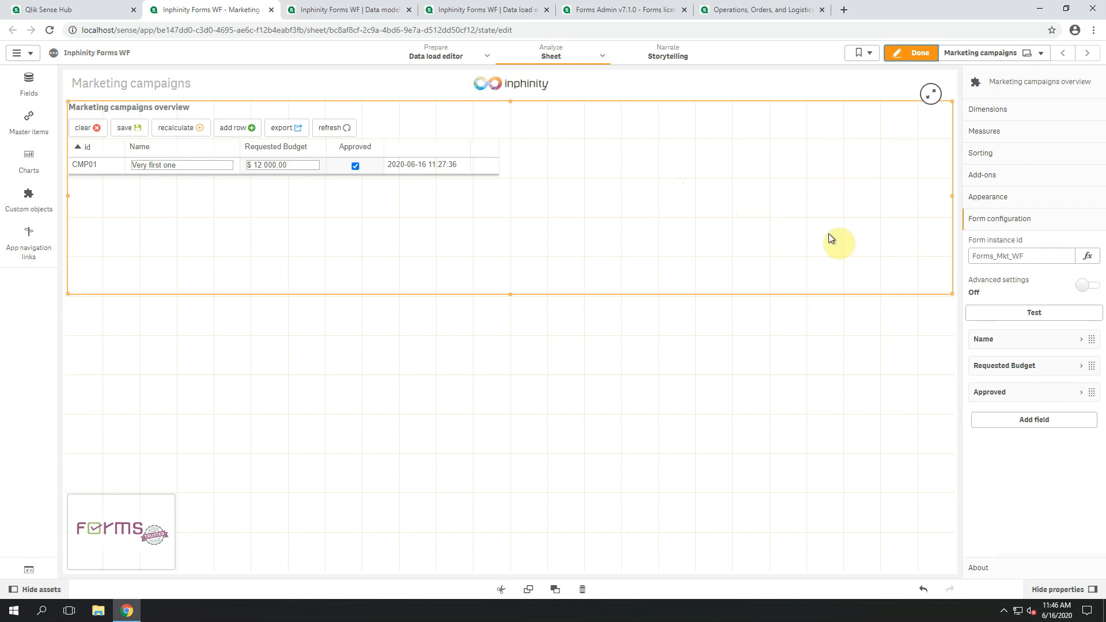
click(1046, 370)
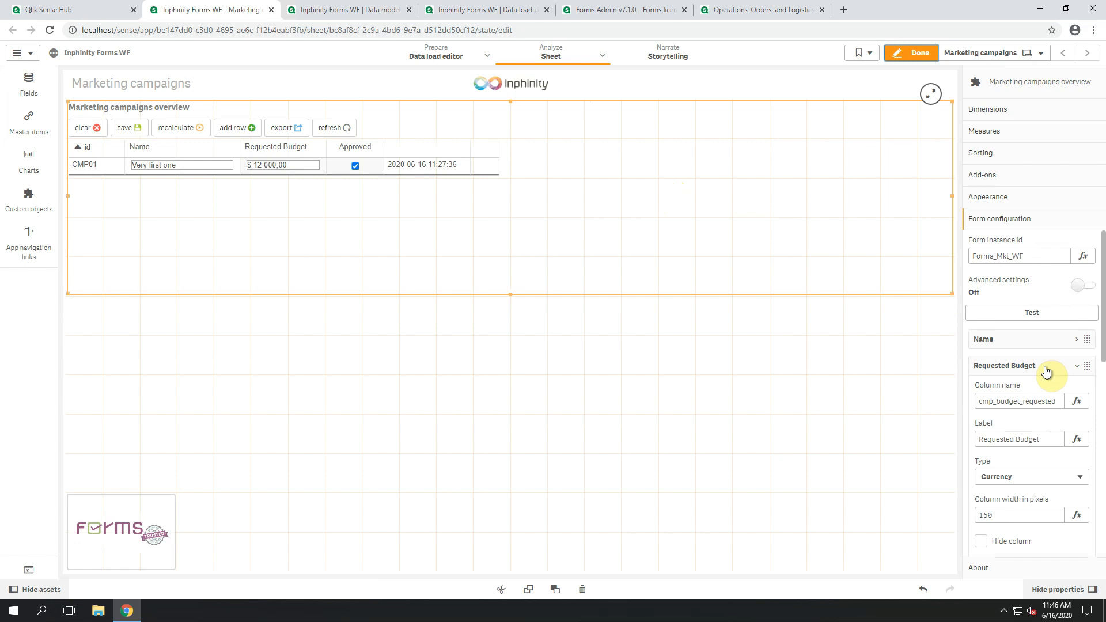
scroll(1014, 415, down, 5)
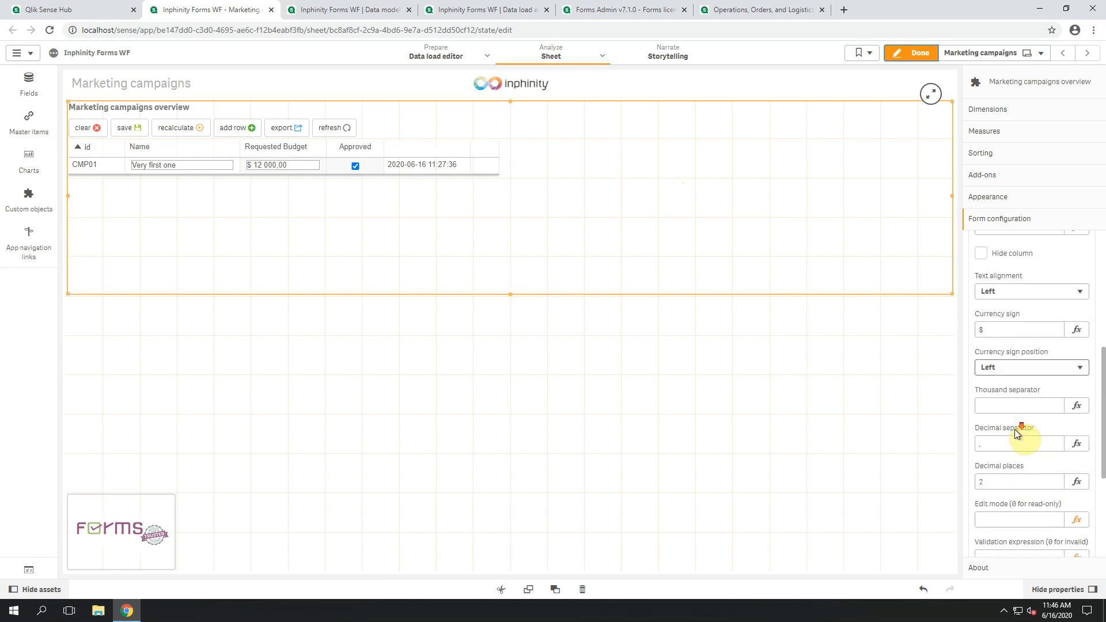
scroll(1014, 429, down, 2)
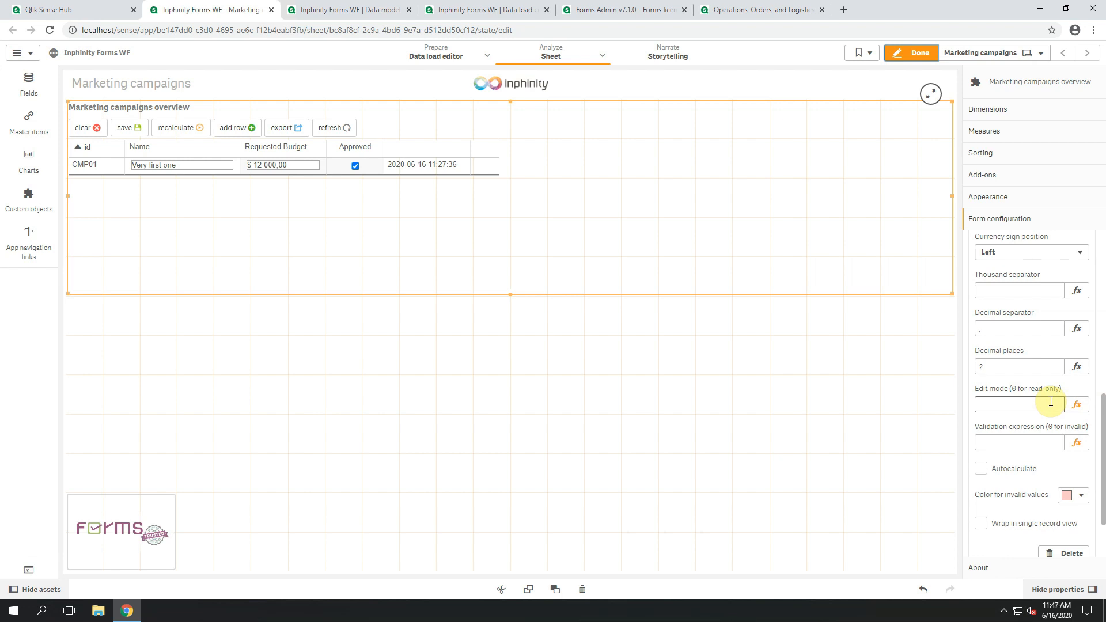
Set the Requested Budget field's edit mode expression to if(cmp_budget_appr=1,0,1) and finish editing the sheet.
click(1077, 405)
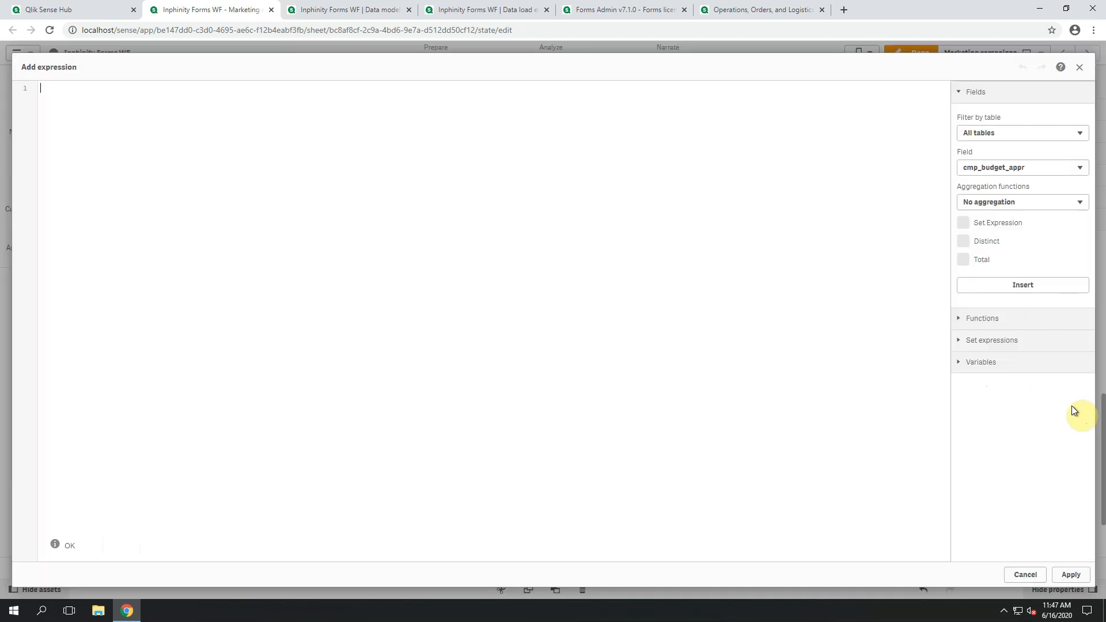
text(if(cmp_)
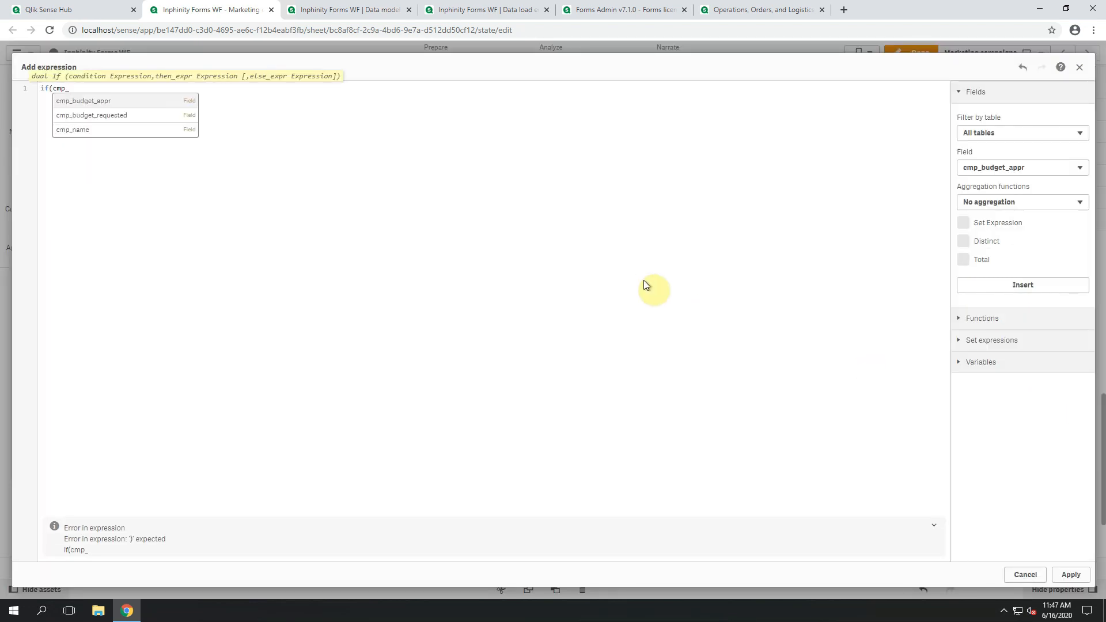
key(Return)
text(=1)
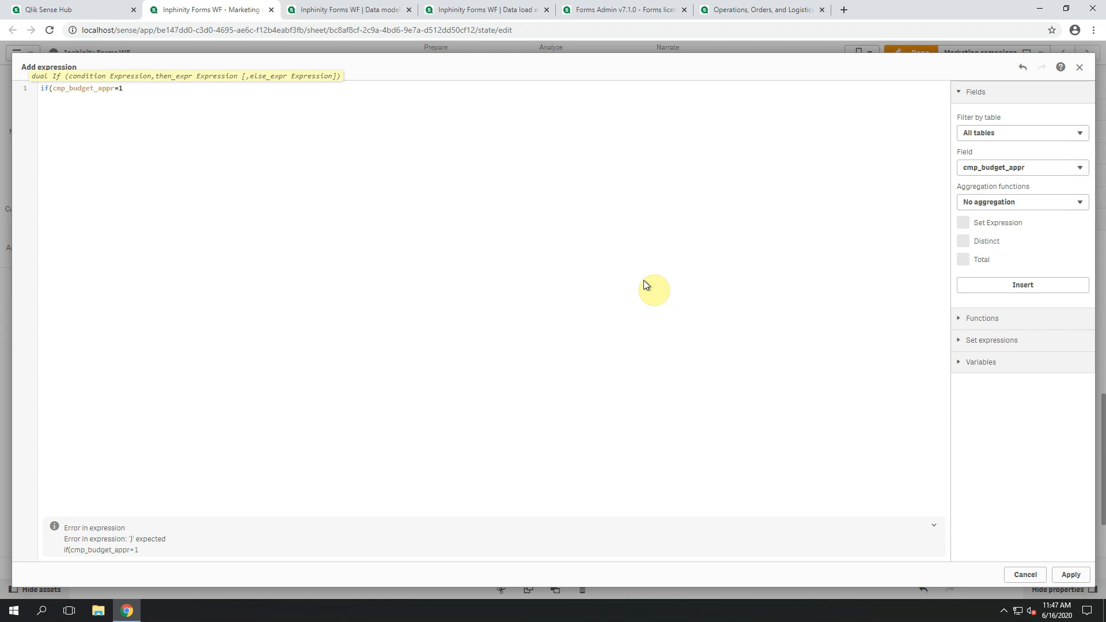
text(,)
text(0,1))
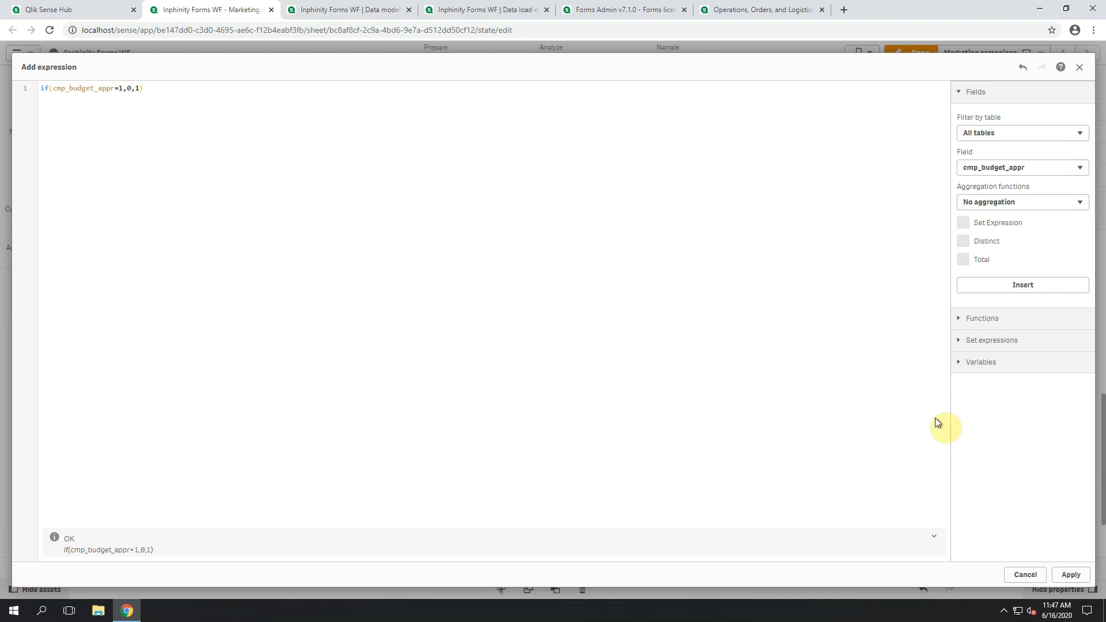
click(1076, 575)
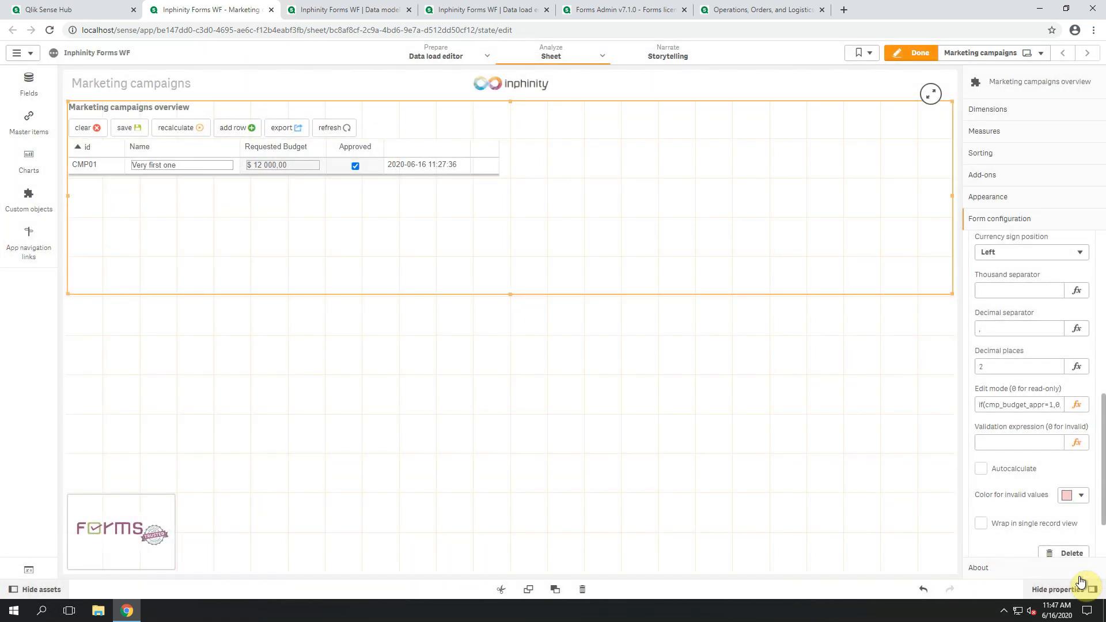
click(918, 54)
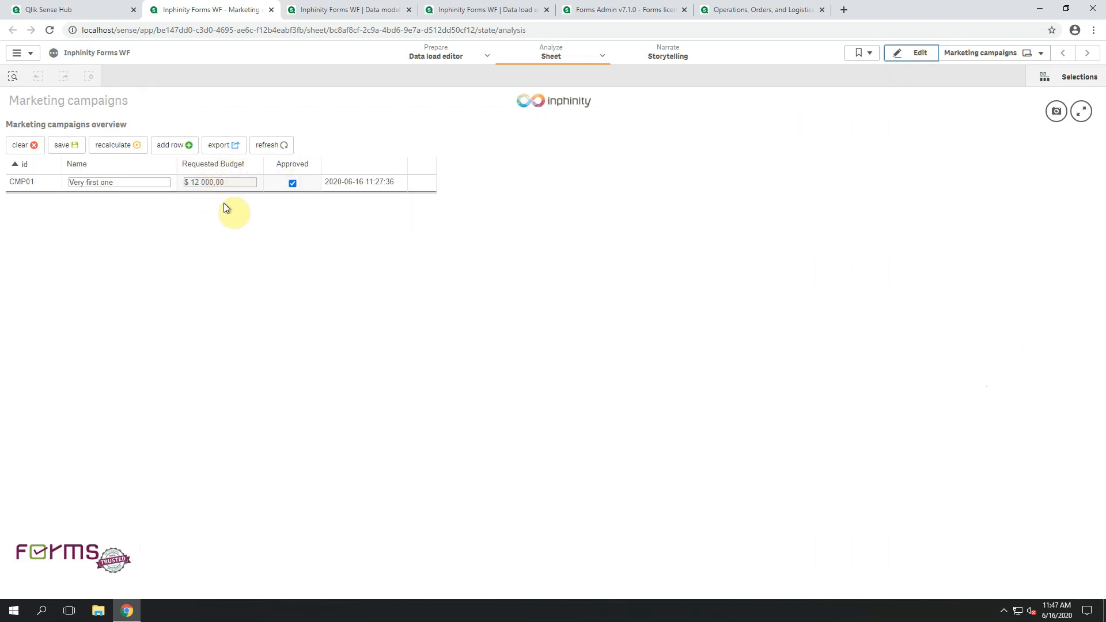
click(172, 147)
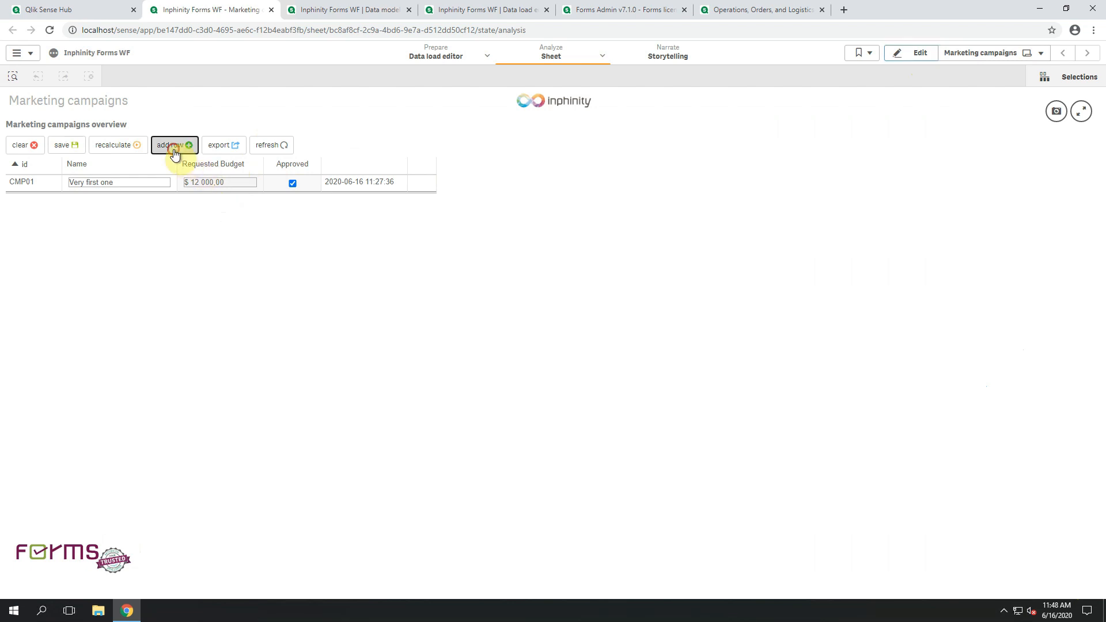
click(44, 205)
text(XYZ)
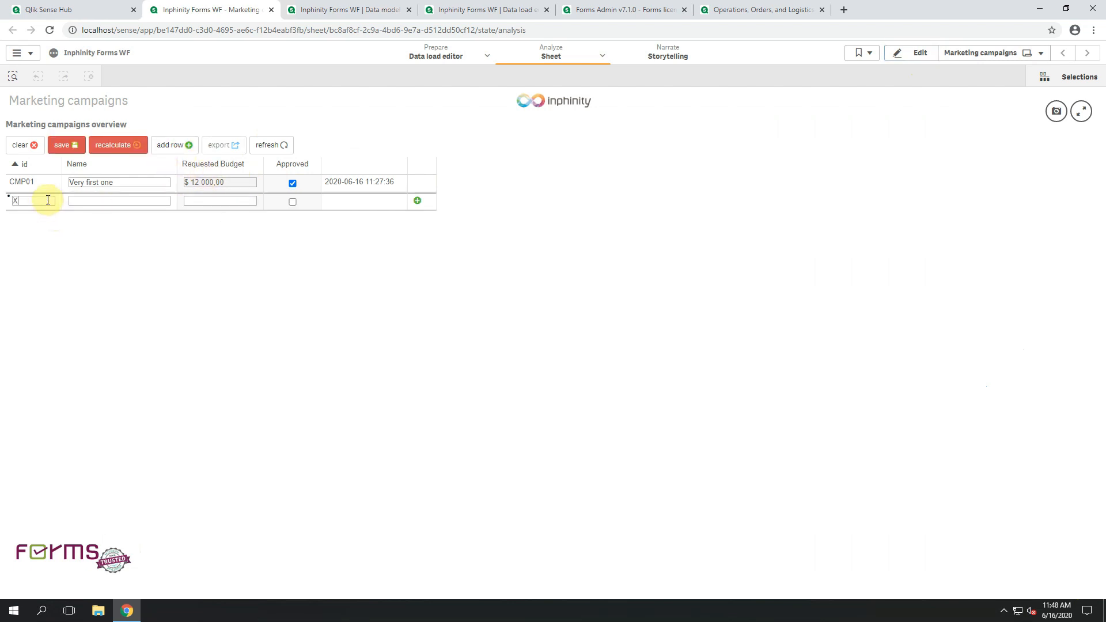
click(71, 201)
text(New cam)
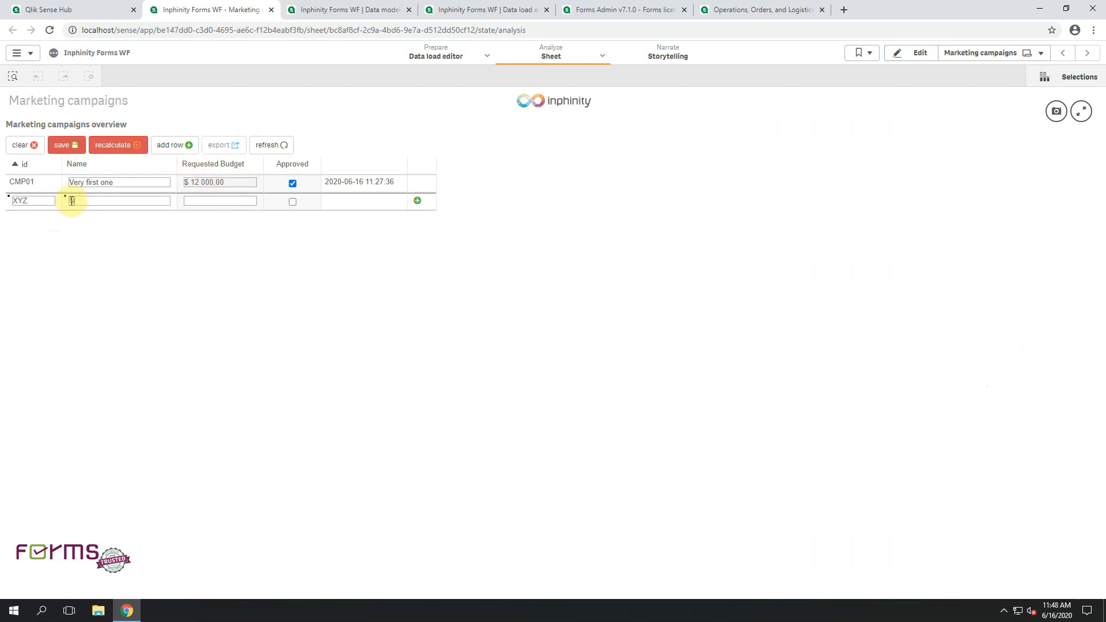
text(paign)
click(214, 200)
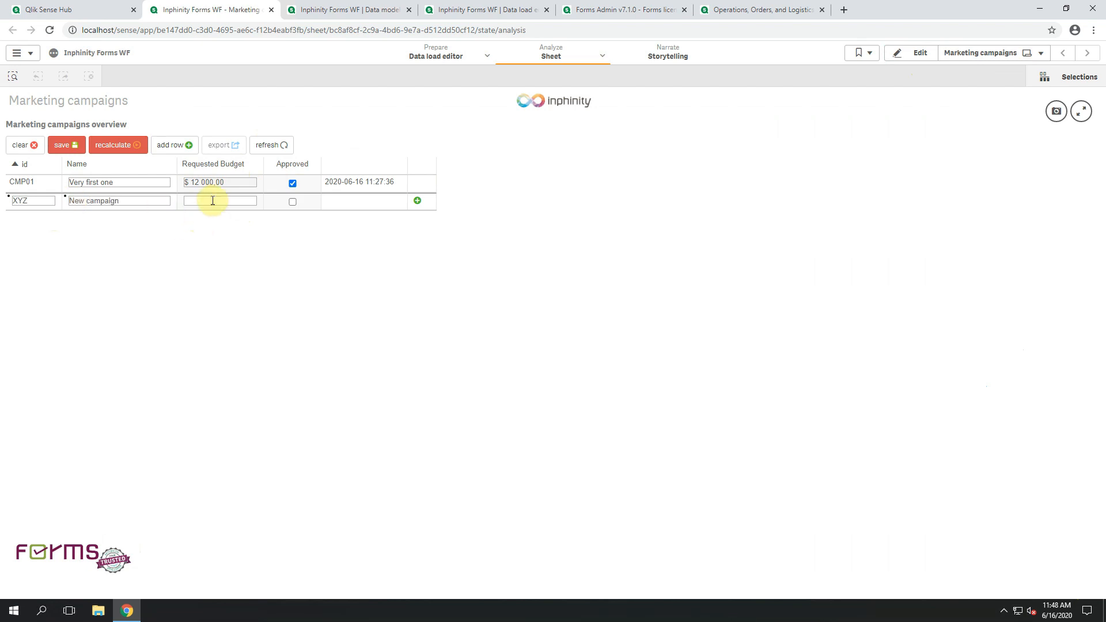
text(99999999999,00)
click(113, 148)
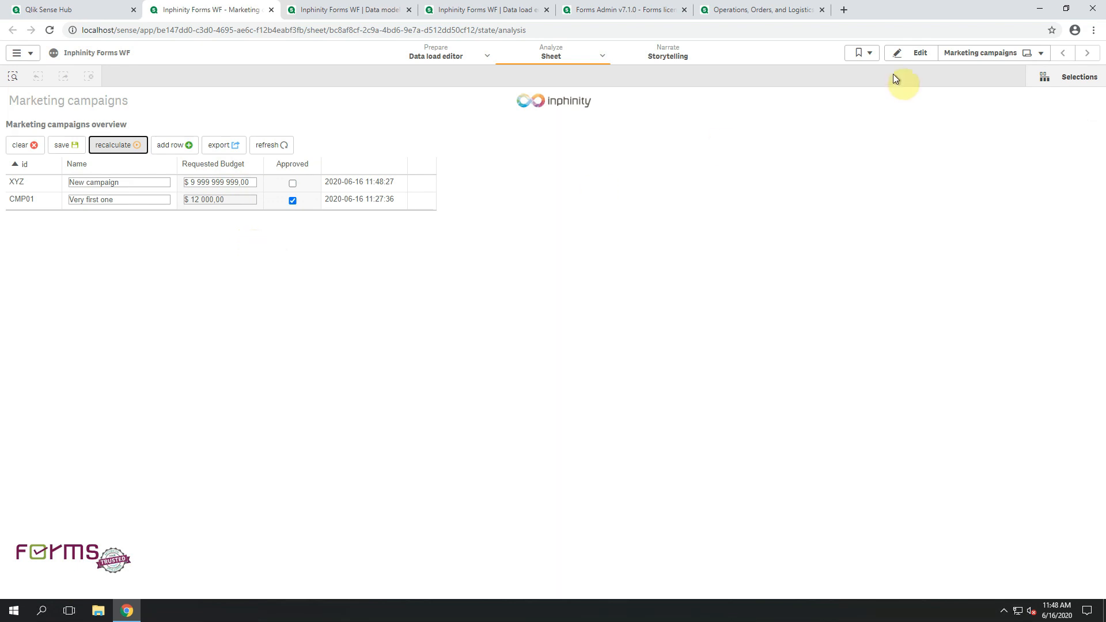
Add a fourth form field with column name cmp_budget_note and label Note.
click(910, 53)
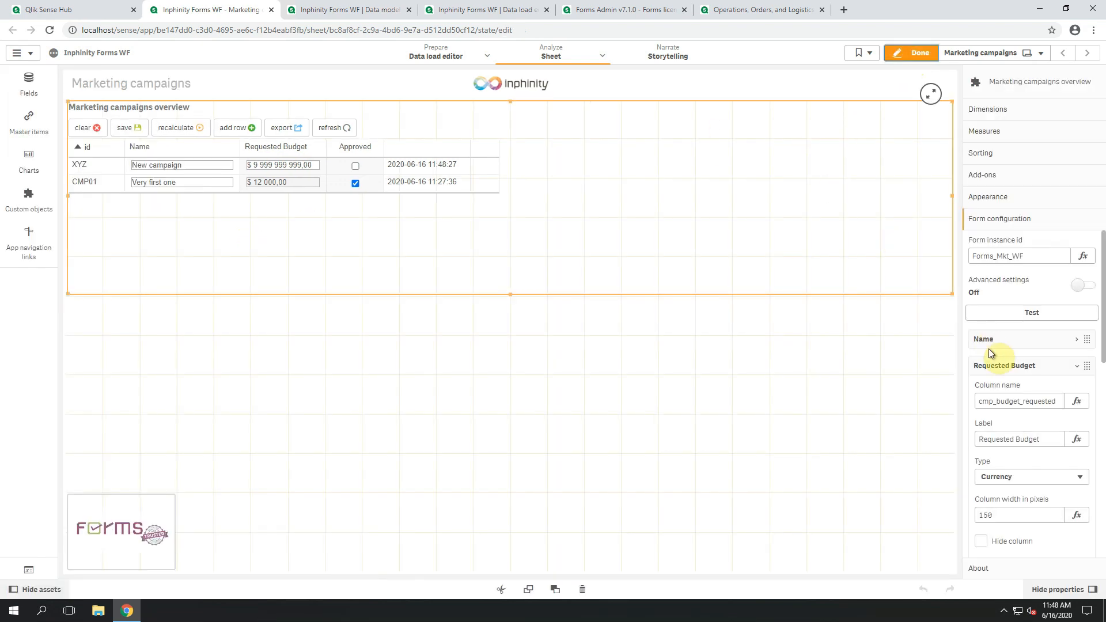
click(1008, 367)
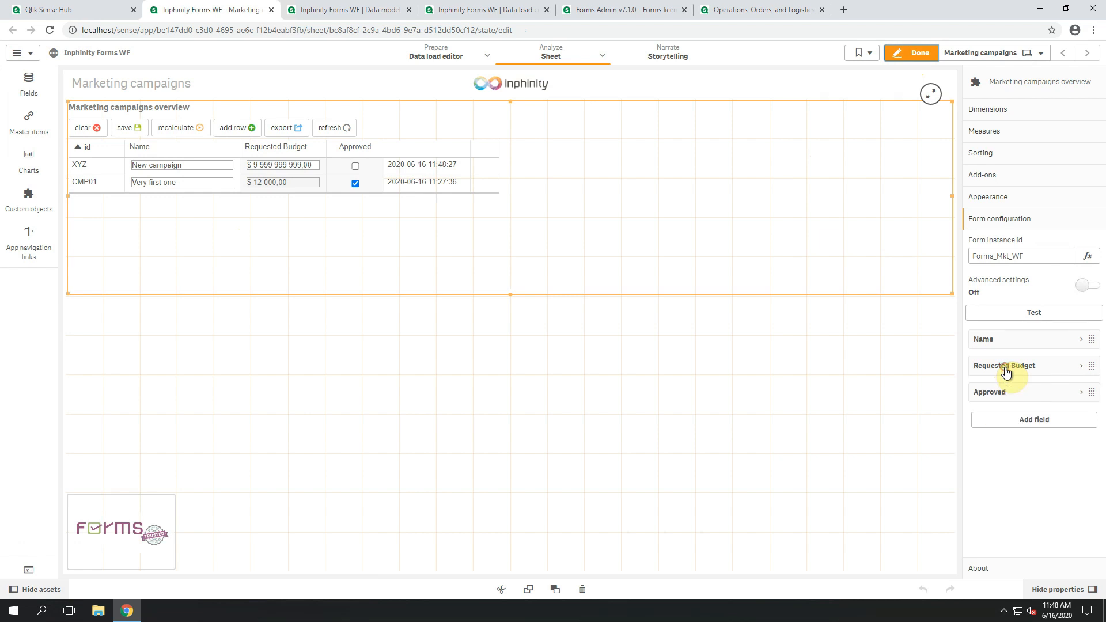
click(1011, 421)
click(1016, 454)
text(cmp_budget_co)
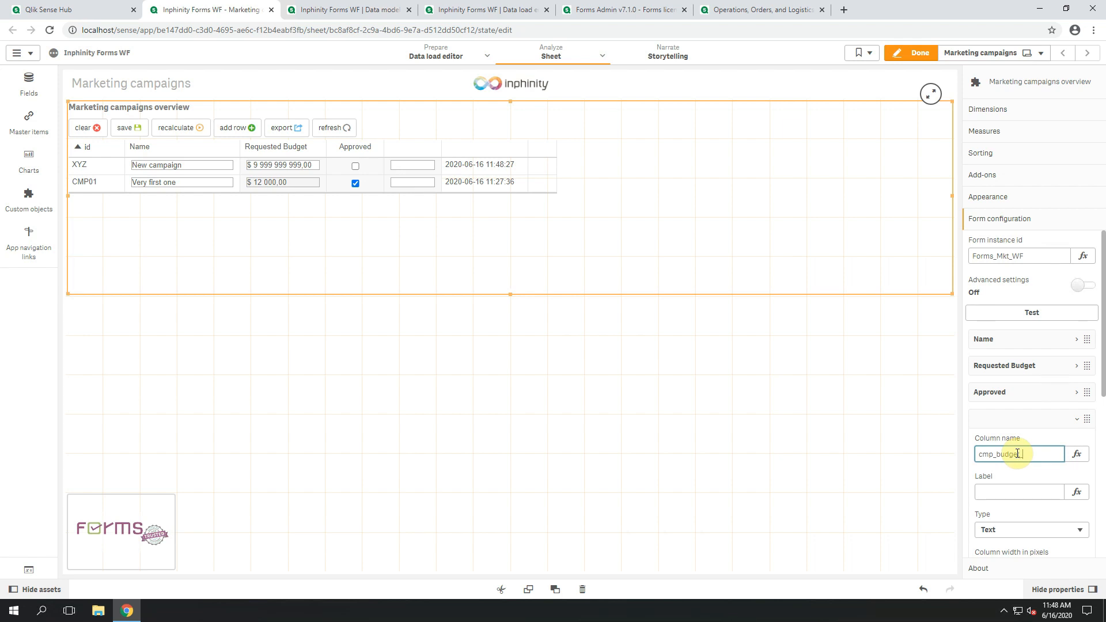
key(BackSpace)
text(note)
click(1032, 489)
text(Note)
key(Return)
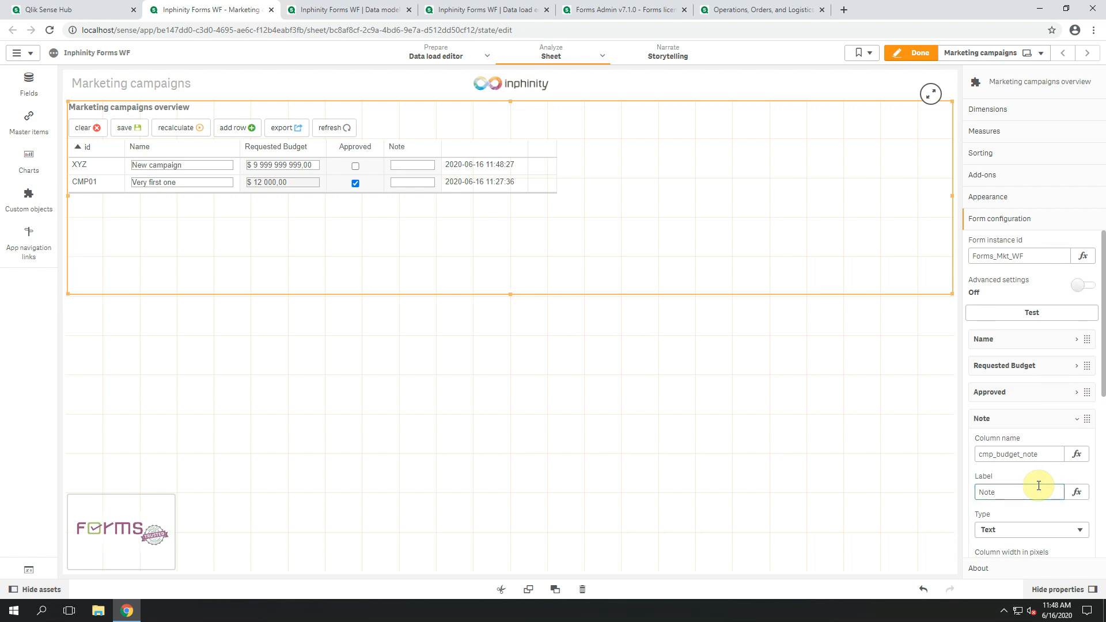
Set the Note field's column width to 200 pixels and collapse its settings.
scroll(1037, 487, down, 2)
click(987, 455)
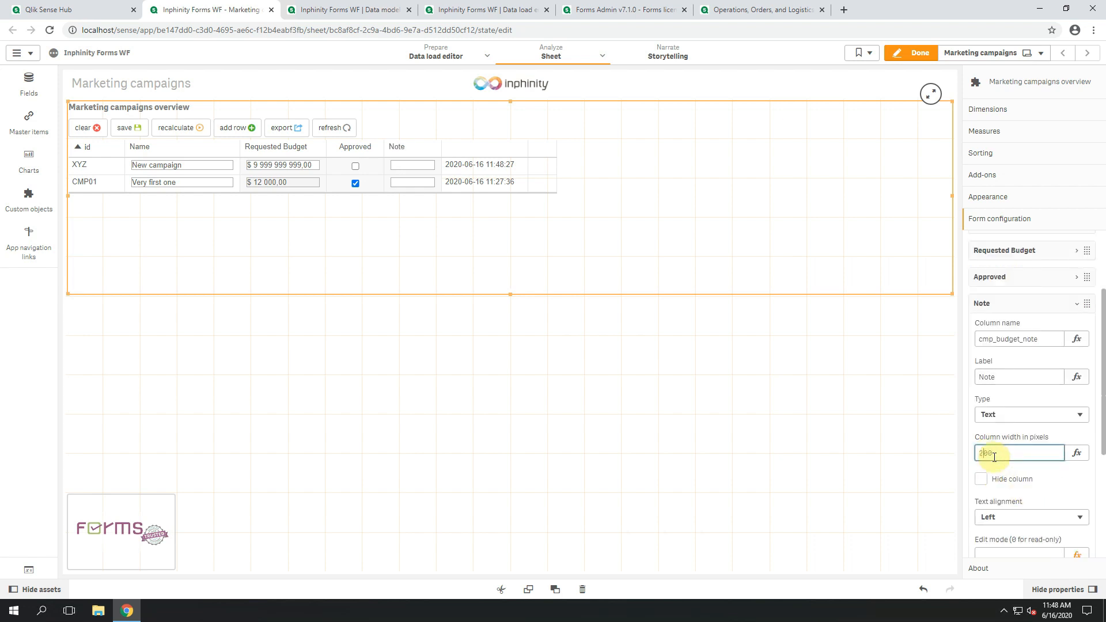
click(980, 307)
Finish editing the sheet, enter the note "too high!" for campaign XYZ and save the form.
click(917, 57)
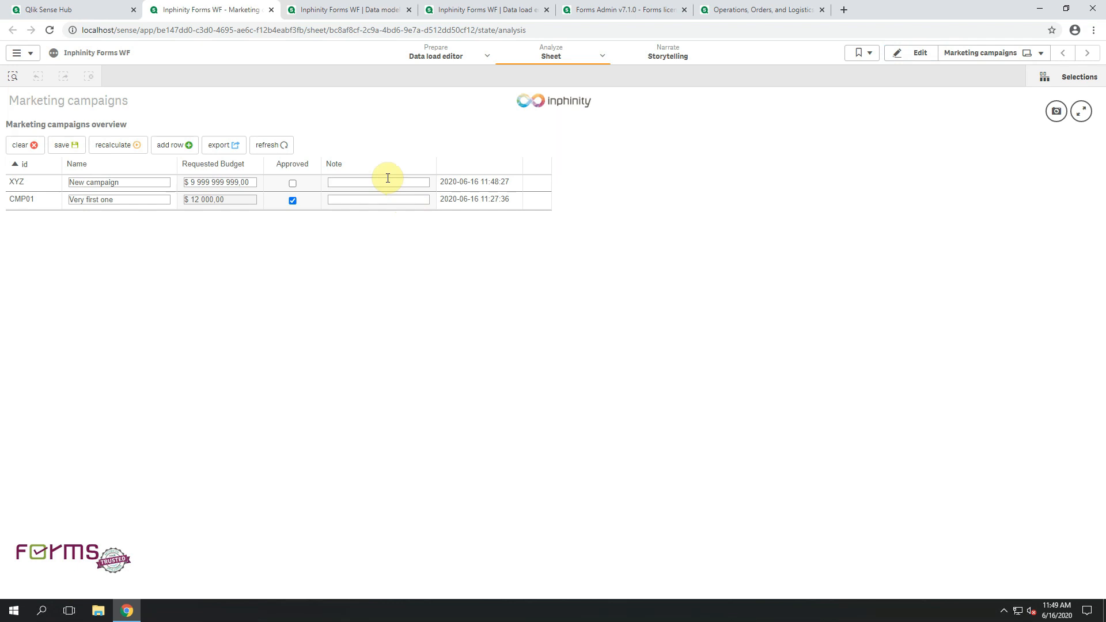
text(too high!)
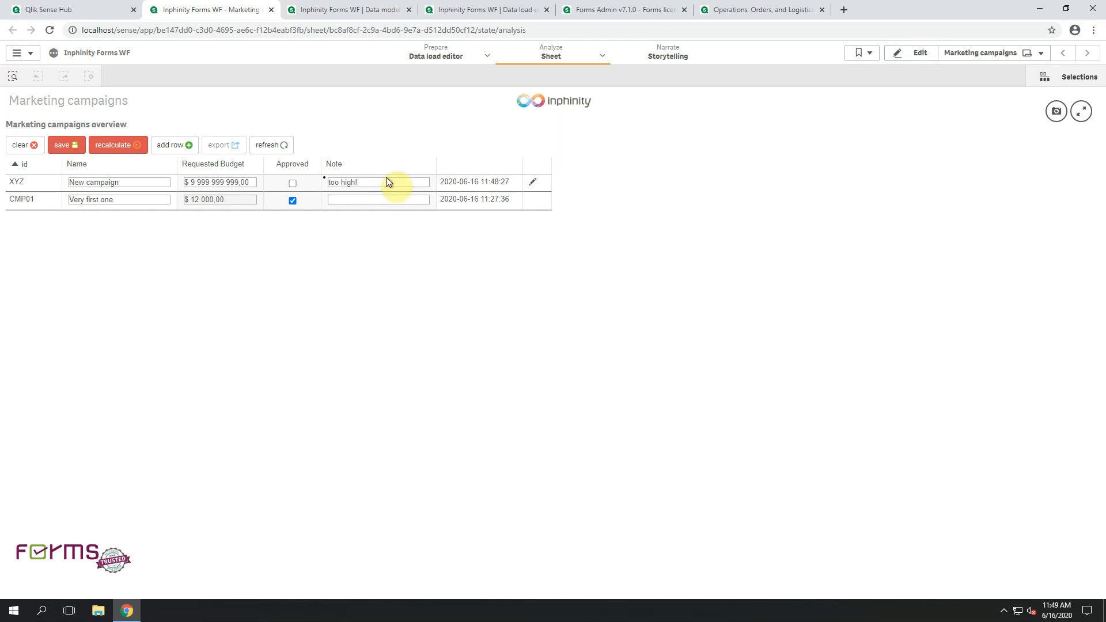
click(63, 151)
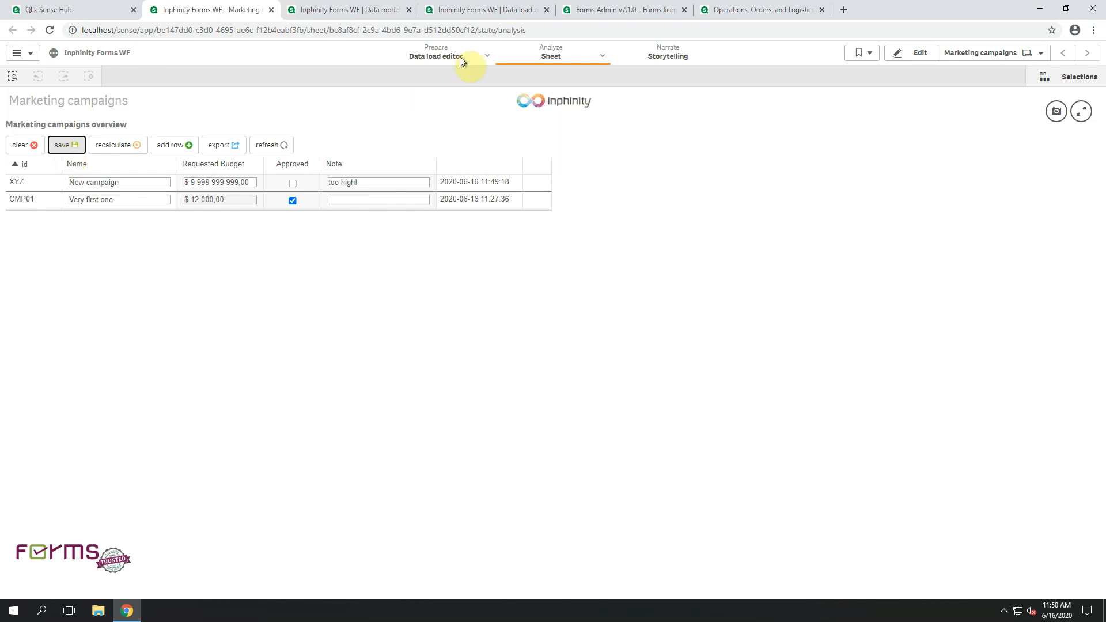
Add a fifth form field with column name cmp_budget_appr2, based on the Approved field's column name, and label Approved 2.
click(928, 55)
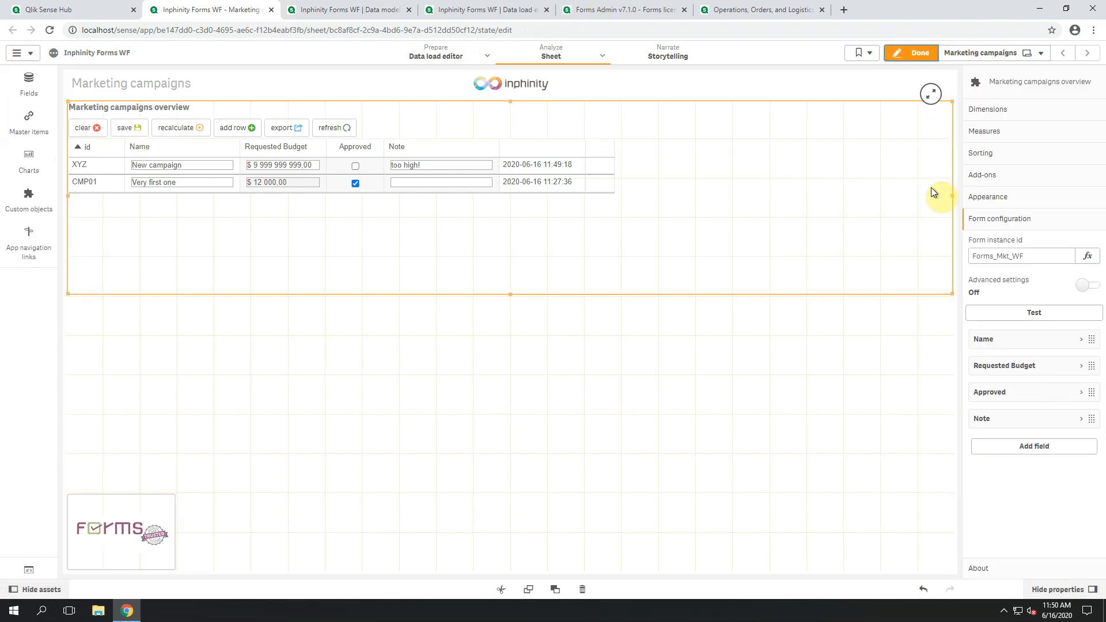
click(1025, 446)
click(1010, 396)
drag(1042, 426, 964, 428)
click(1004, 392)
click(1008, 481)
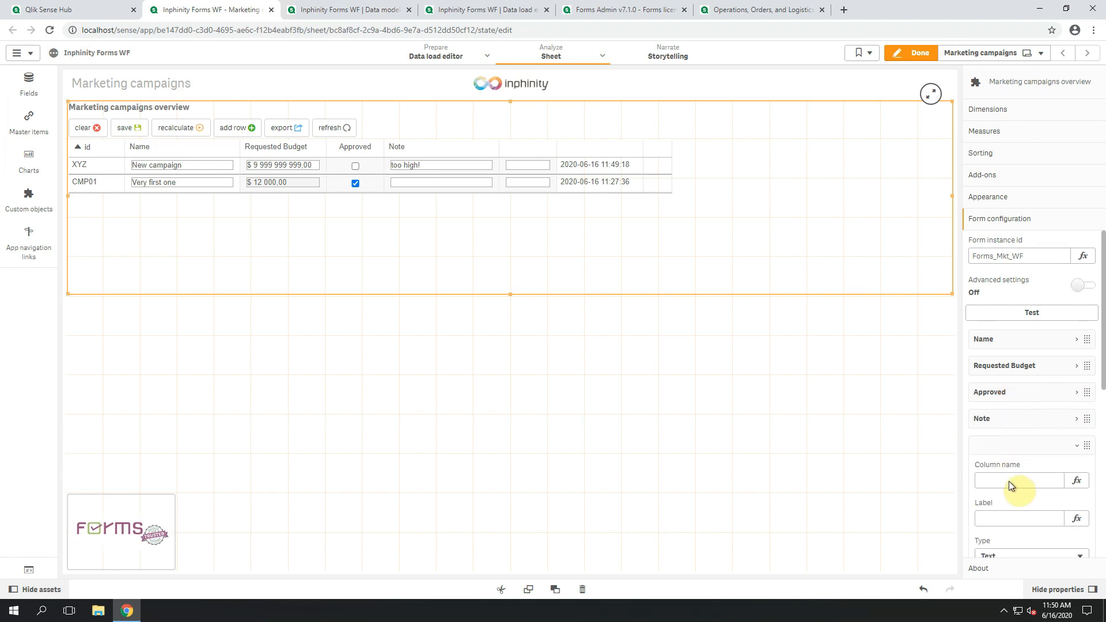
text(cmp_budget_appr)
text(2)
click(997, 522)
text(proved 2)
Set the Approved 2 field's type to Traffic light and its text alignment to Center.
scroll(1026, 507, down, 4)
click(1002, 327)
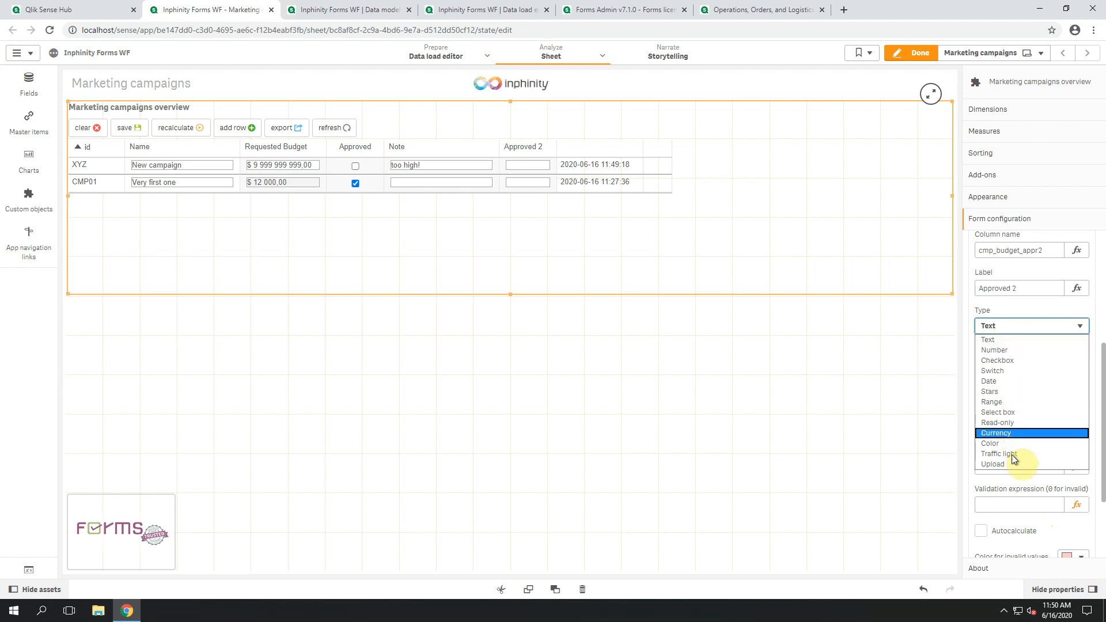
click(1014, 458)
click(1014, 429)
click(1014, 454)
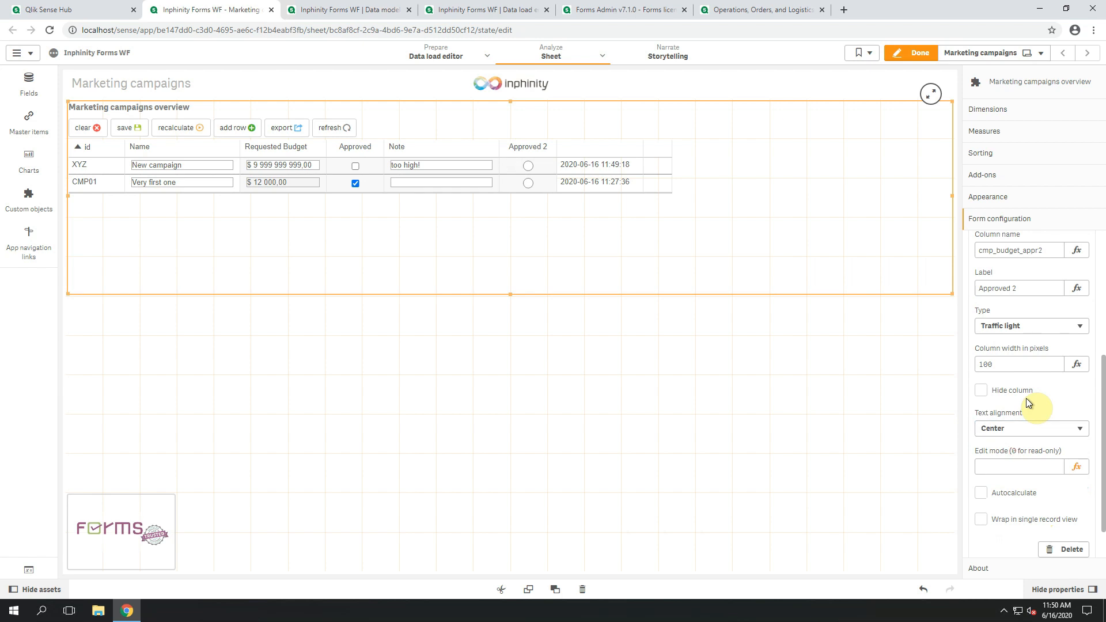
Move the Approved 2 field ahead of the Note field and finish editing the sheet.
scroll(1025, 399, up, 3)
click(1017, 397)
drag(1008, 437, 1003, 414)
click(893, 51)
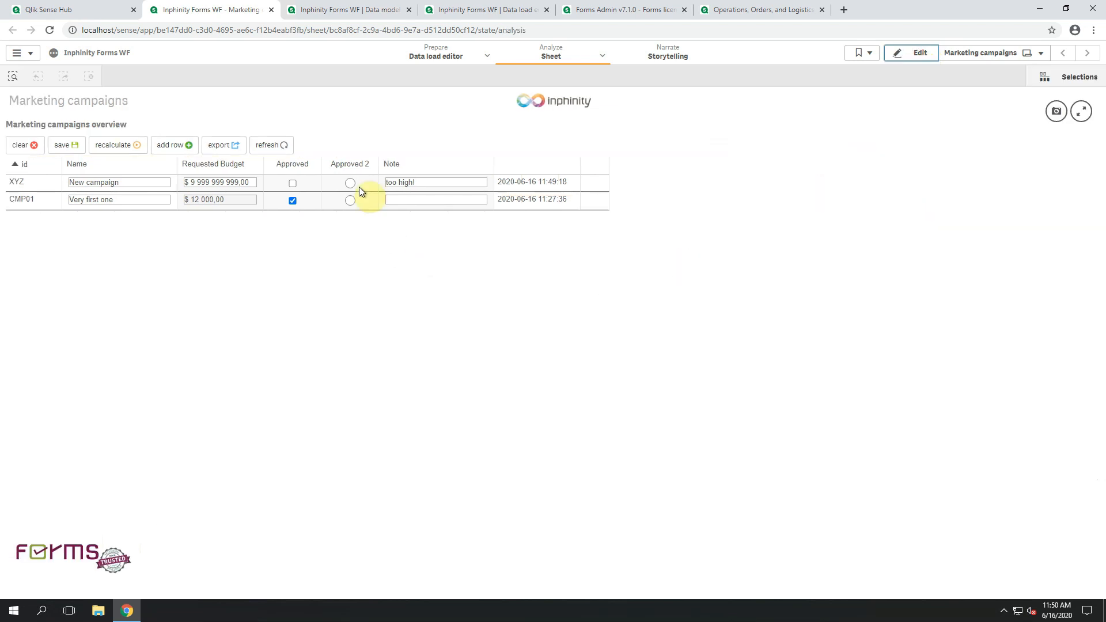
Set the Approved 2 traffic light of campaign XYZ to green, save the form and recalculate it.
click(351, 184)
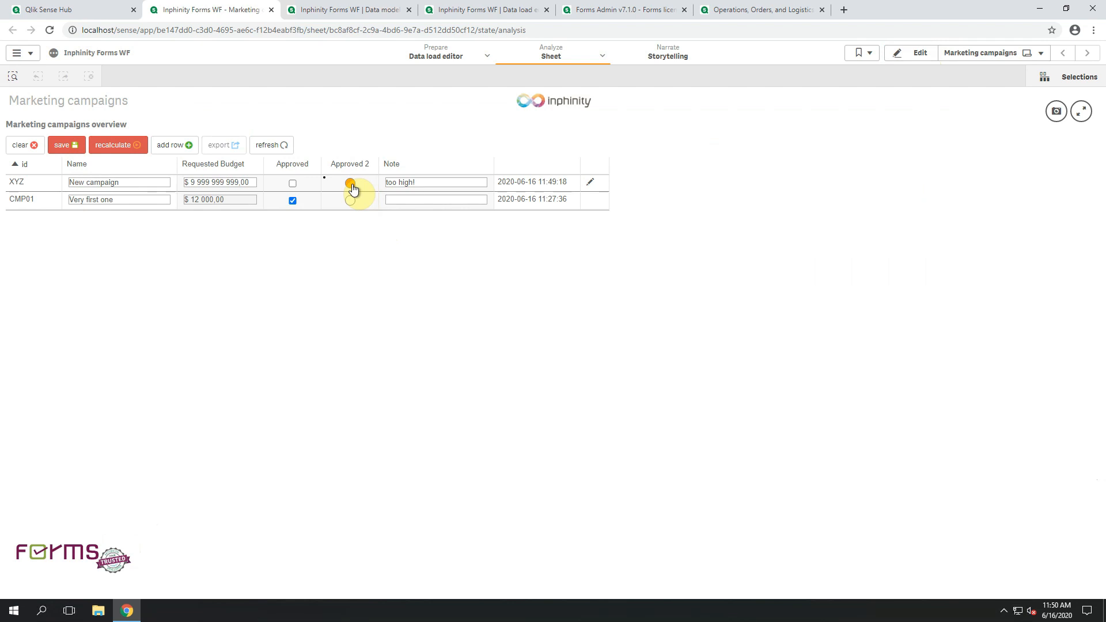
click(351, 184)
click(65, 145)
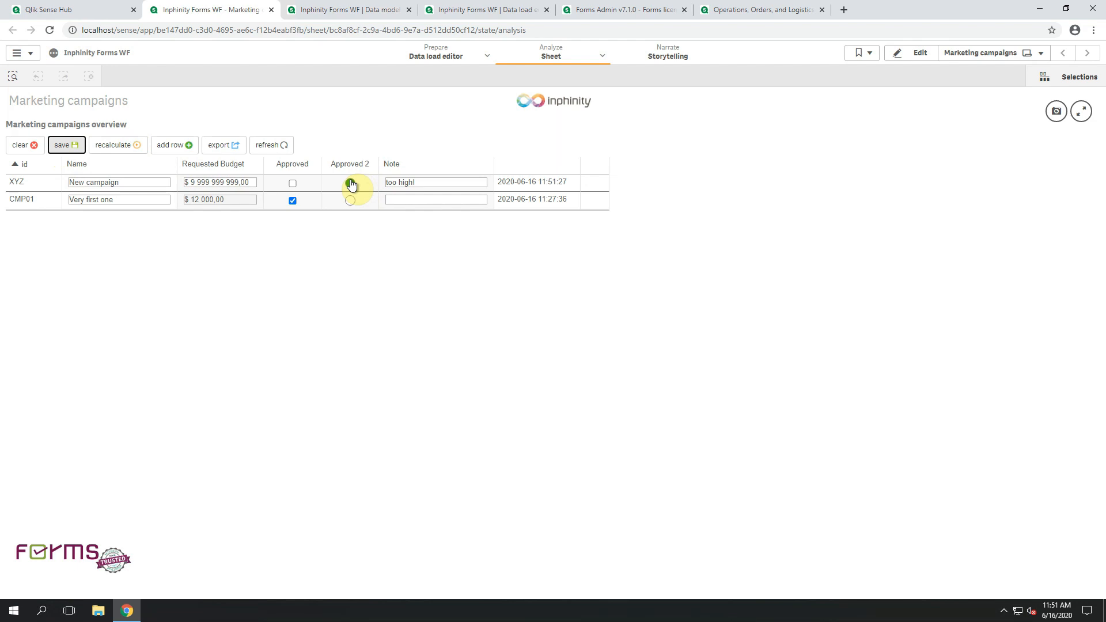
click(114, 145)
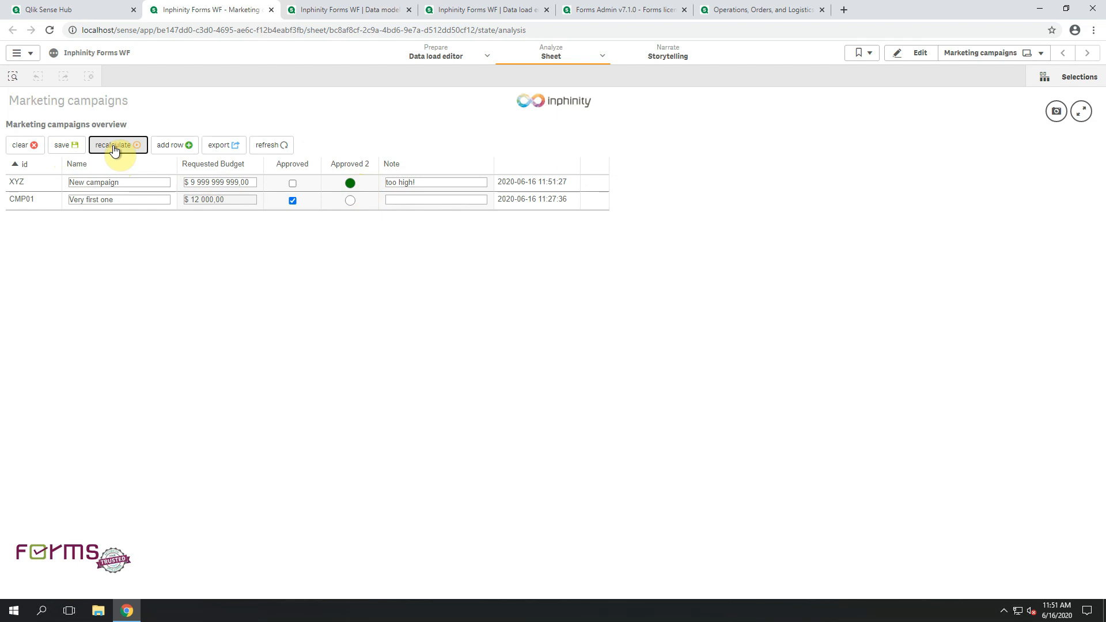
Check the data table preview in the data model viewer, then return to the Marketing campaigns sheet.
click(464, 14)
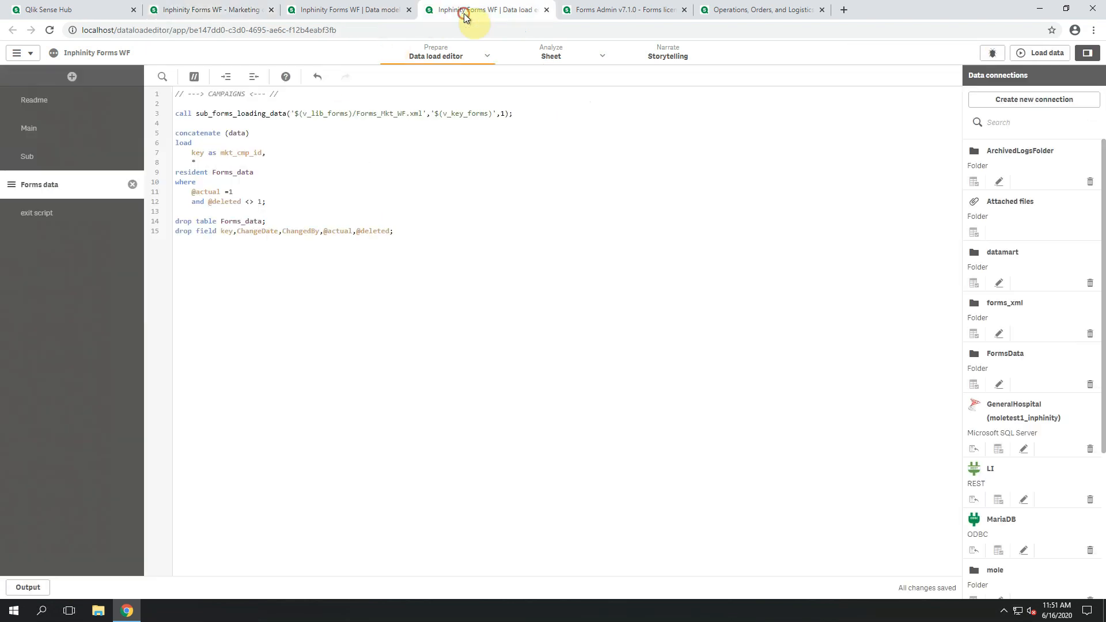
click(389, 11)
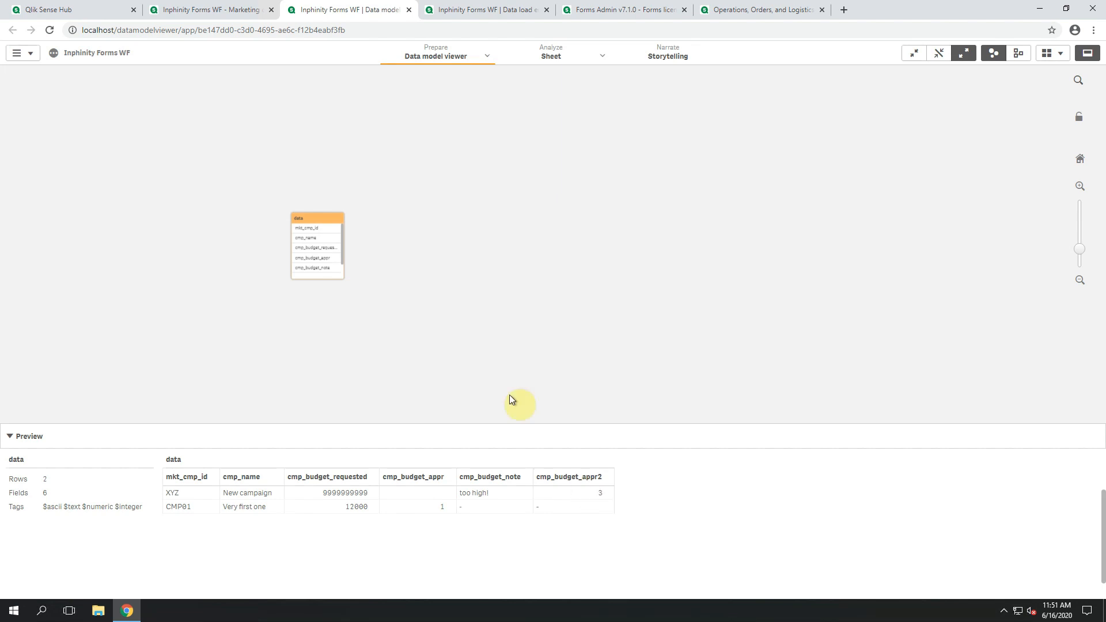
click(240, 9)
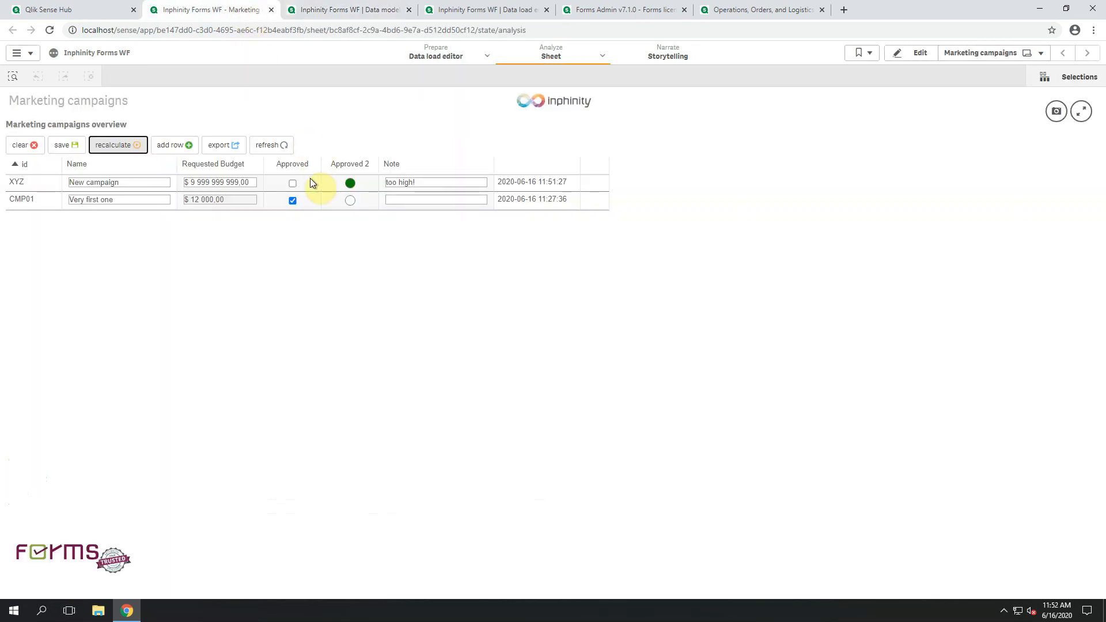
Edit the sheet and add a sixth form field with column name cmp_responsibility and label Responsibility.
click(925, 57)
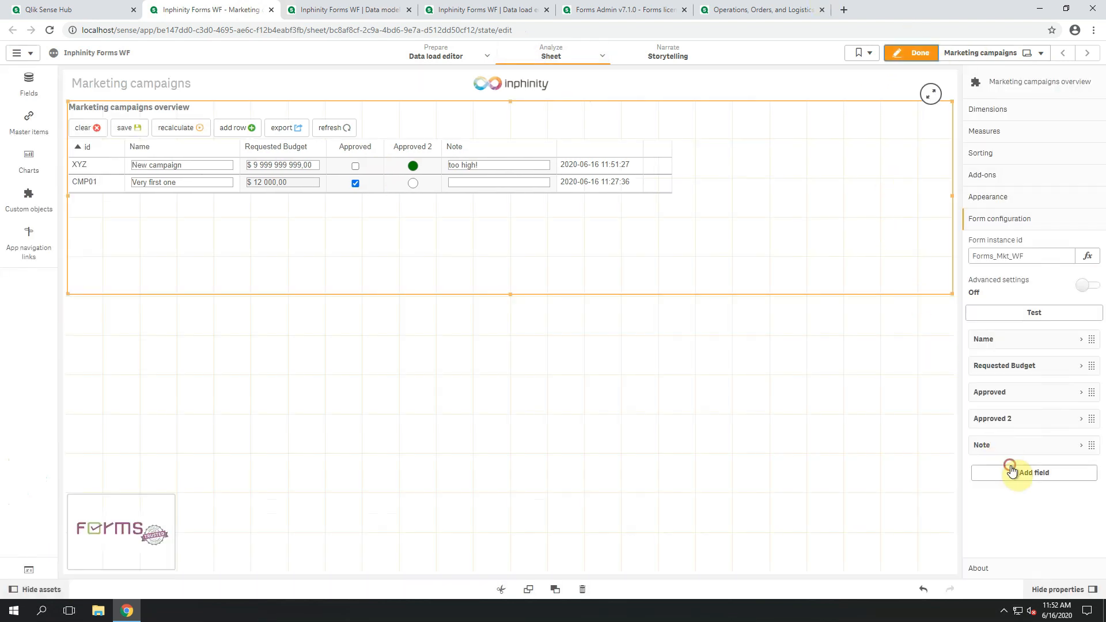
click(1012, 471)
click(1001, 505)
text(cmp_)
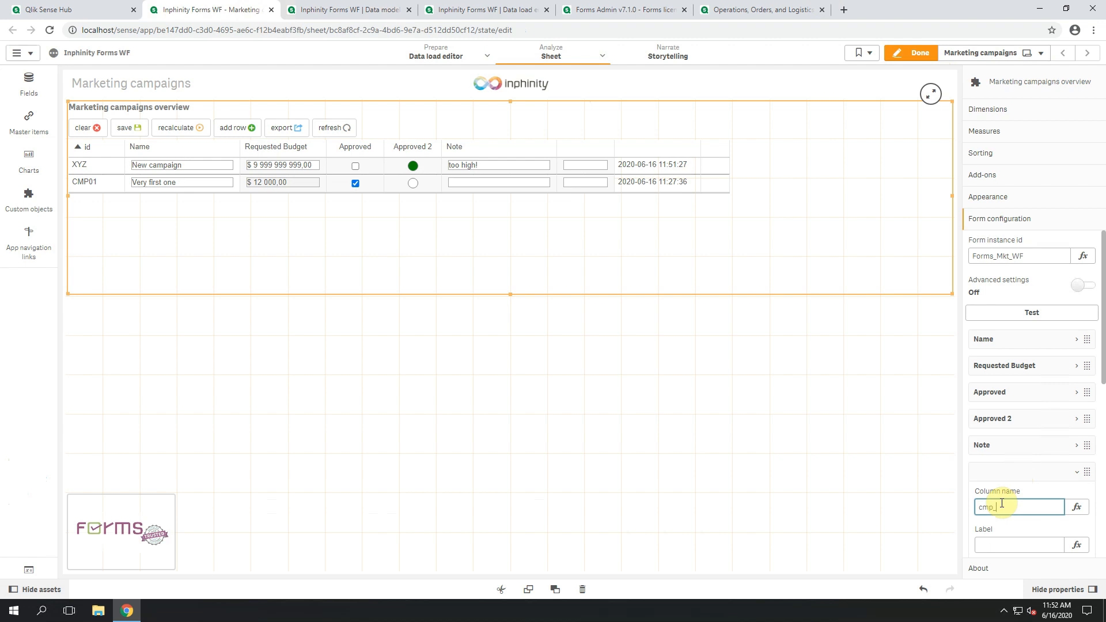
text(responsibility)
click(1013, 545)
text(Responsibility)
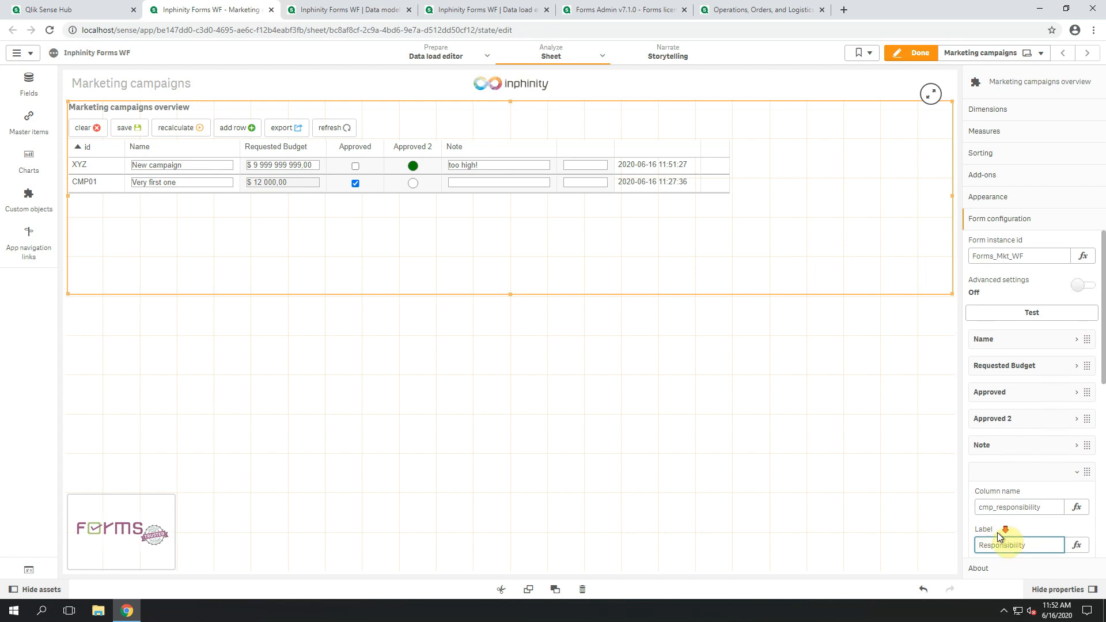
Set the Responsibility field's type to Select box and its column width to 150 pixels.
scroll(998, 533, down, 3)
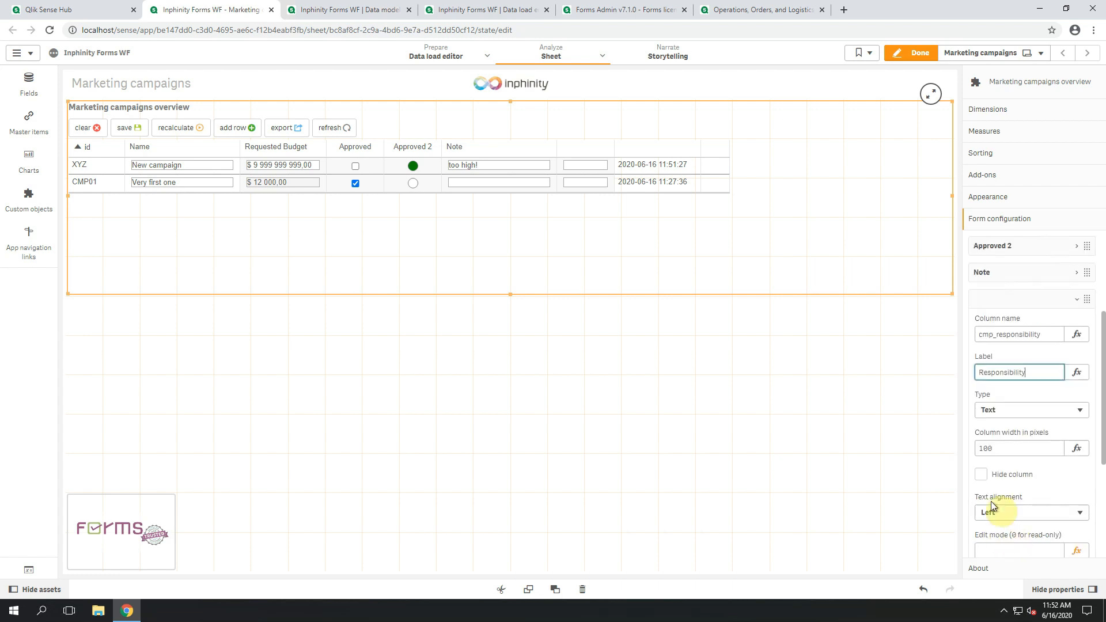
click(1002, 410)
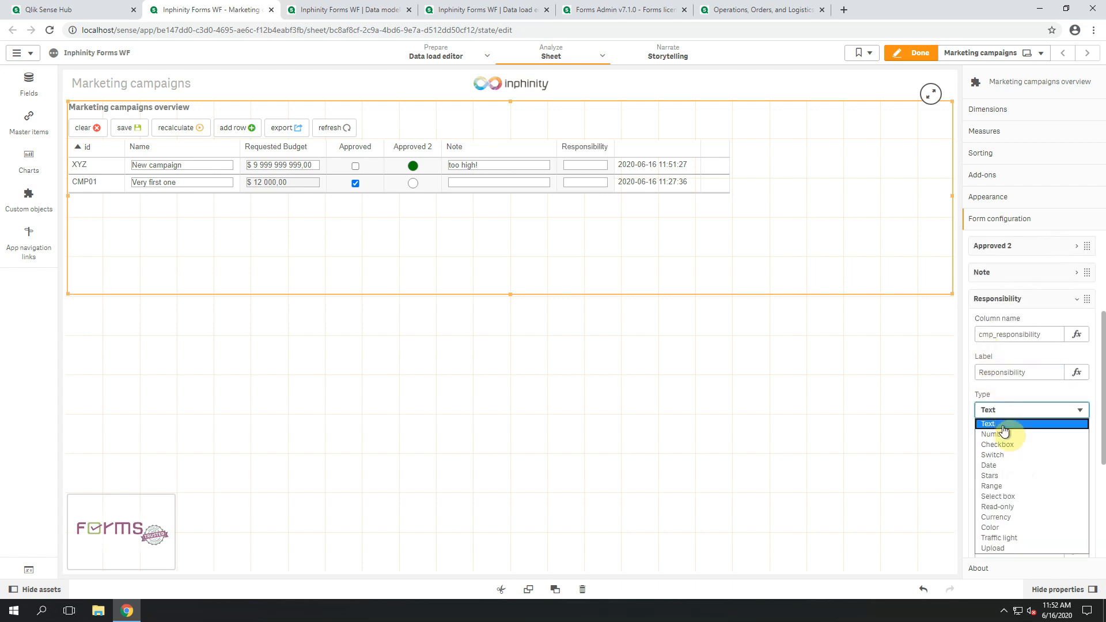
click(1020, 497)
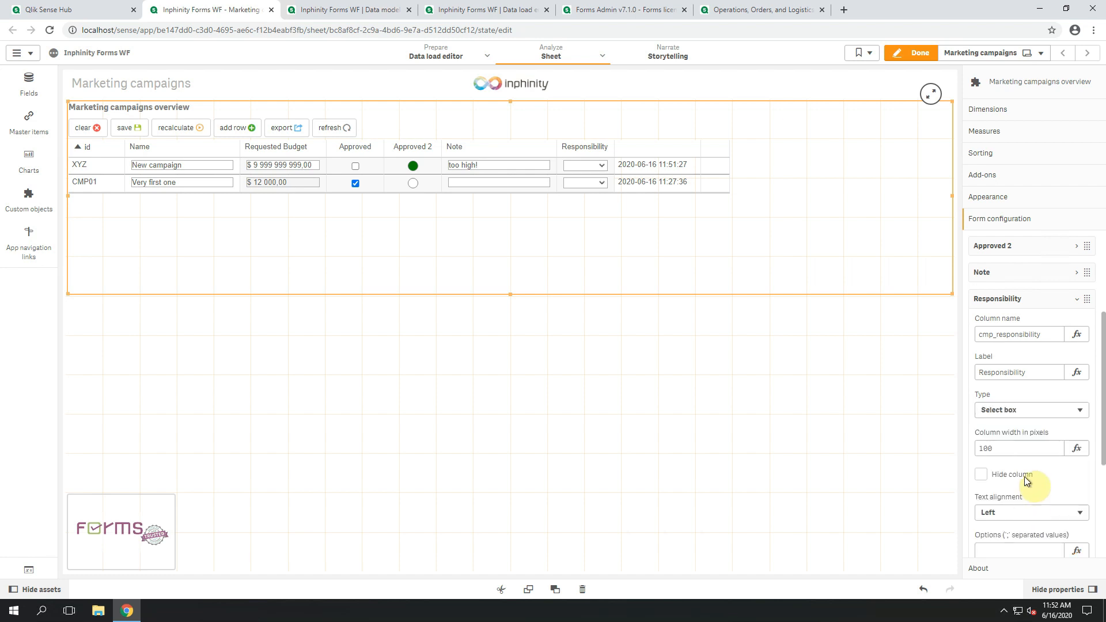
scroll(1028, 464, down, 1)
click(986, 392)
key(Return)
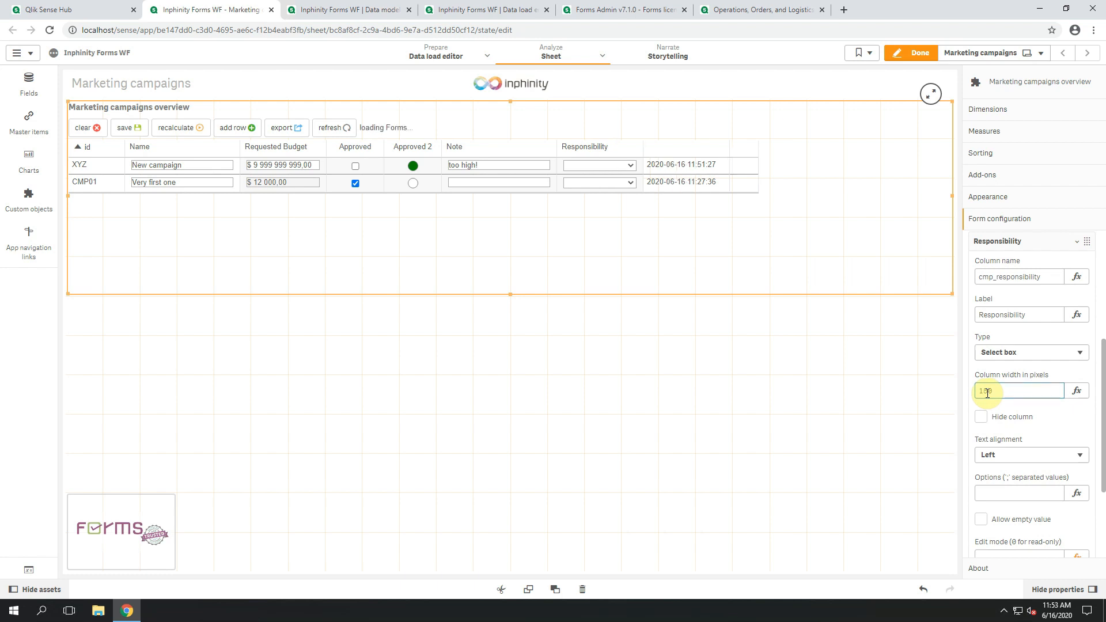
Enter two people's full names, separated by a semicolon, as the Responsibility field's options and finish editing the sheet.
scroll(987, 393, down, 1)
click(1011, 433)
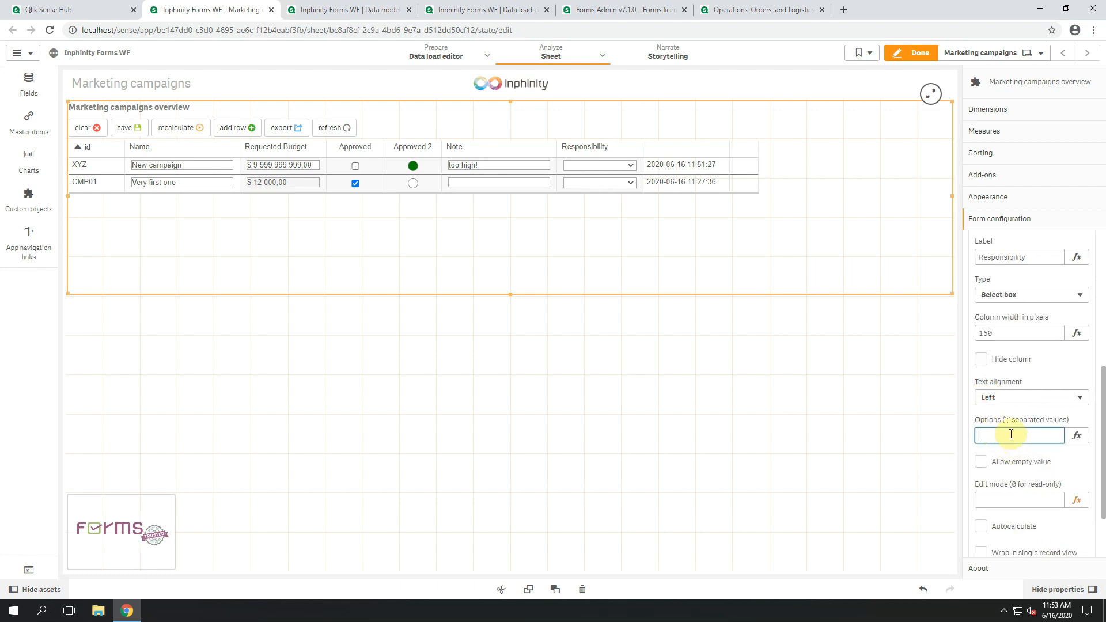
key(Return)
click(916, 53)
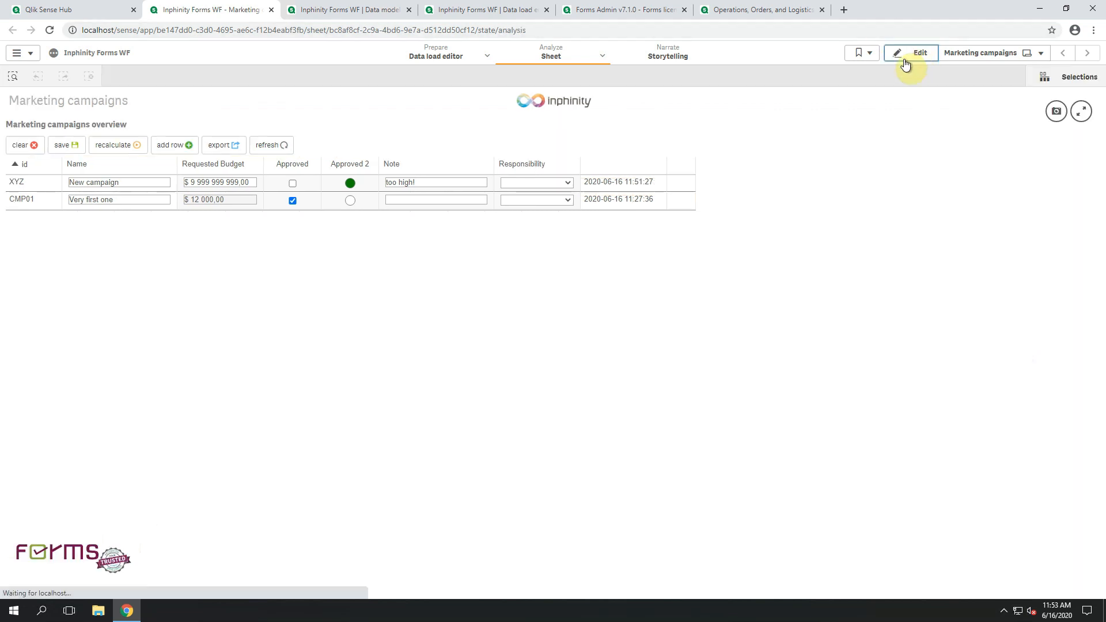
Assign the first person to campaign XYZ and the second to CMP01, note "Let's do it!" for CMP01, and recalculate the form.
click(564, 183)
click(553, 204)
click(540, 201)
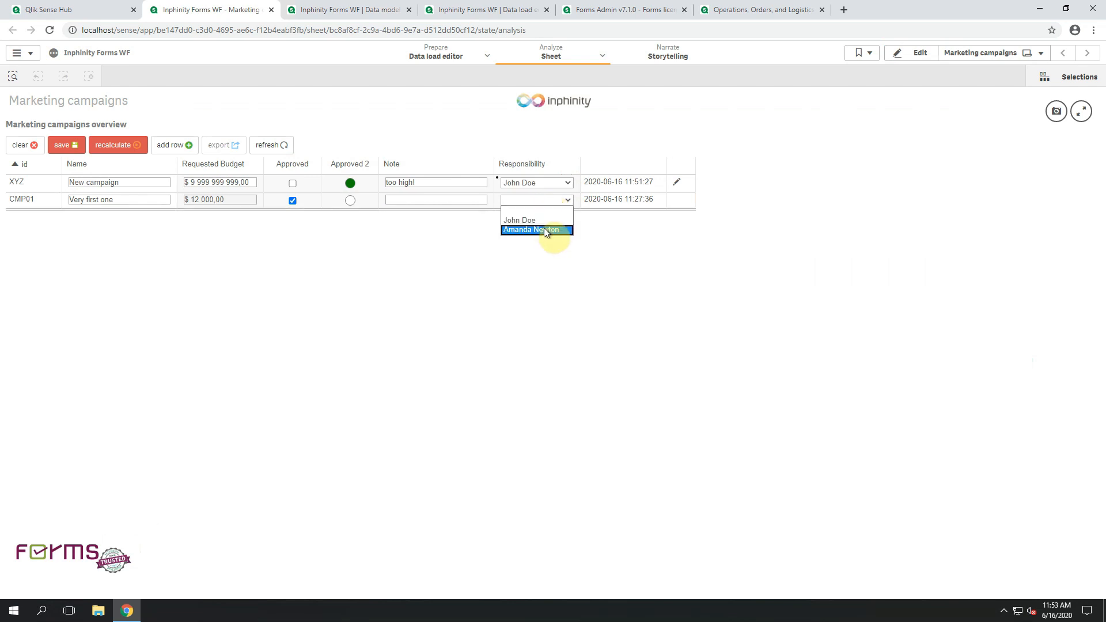
click(544, 228)
click(468, 199)
text(Let)
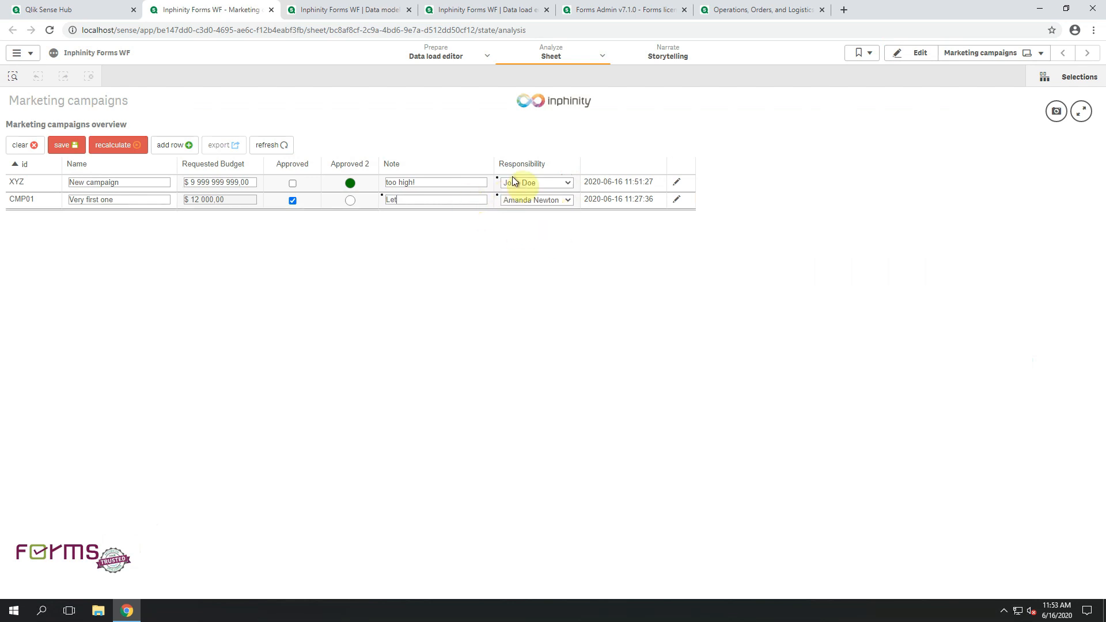
text('s do it!)
click(111, 148)
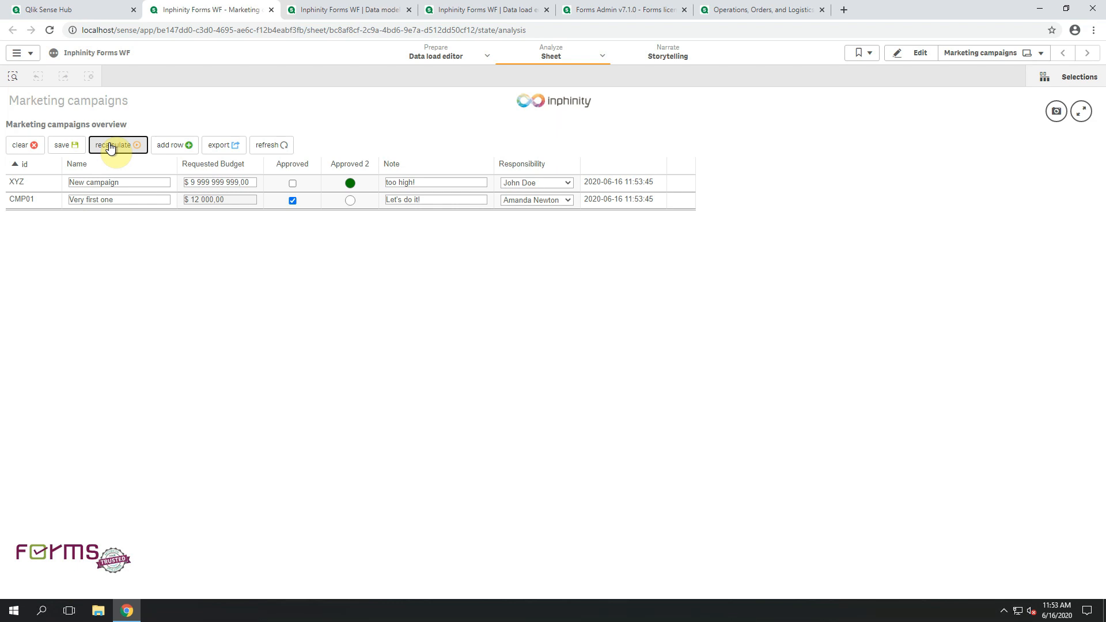
Edit the sheet, shrink the campaigns form from above, and place a narrow filter pane in the freed space.
click(914, 54)
drag(510, 102, 519, 141)
click(33, 164)
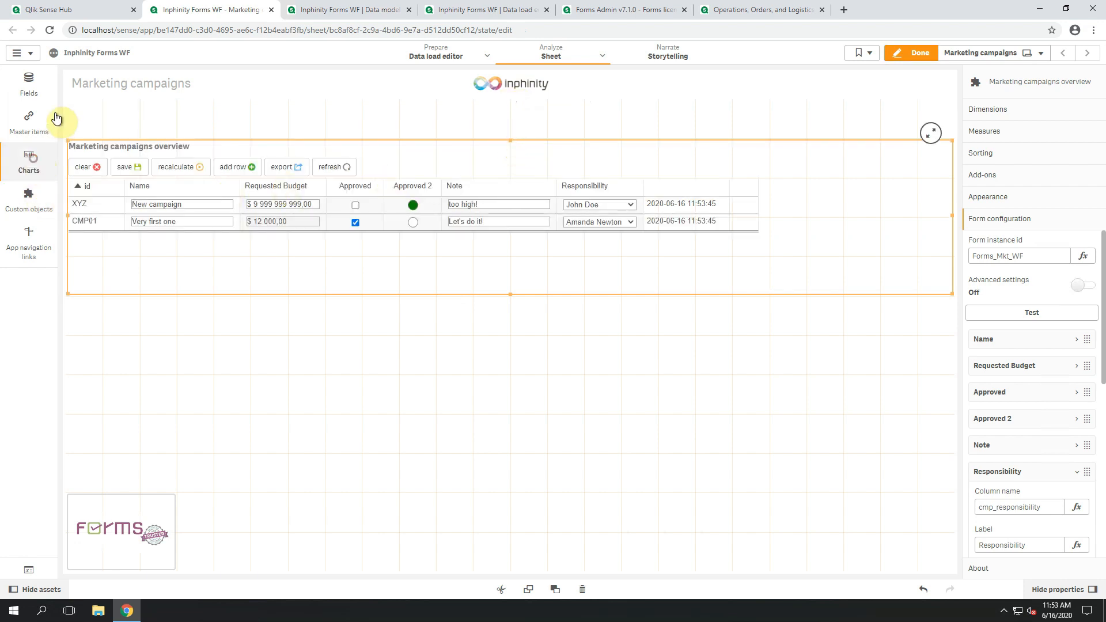
text(filter)
drag(105, 103, 255, 116)
drag(566, 116, 309, 116)
Add cmp_responsibility as the filter pane's dimension, title it User, and finish editing the sheet.
click(979, 111)
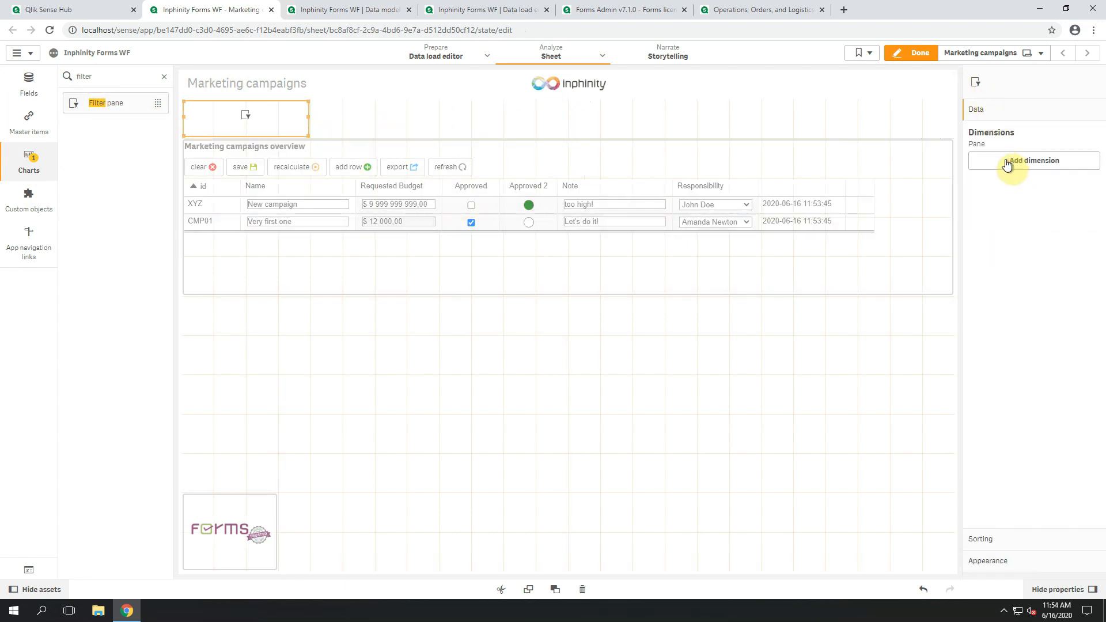
click(1007, 165)
text(repo)
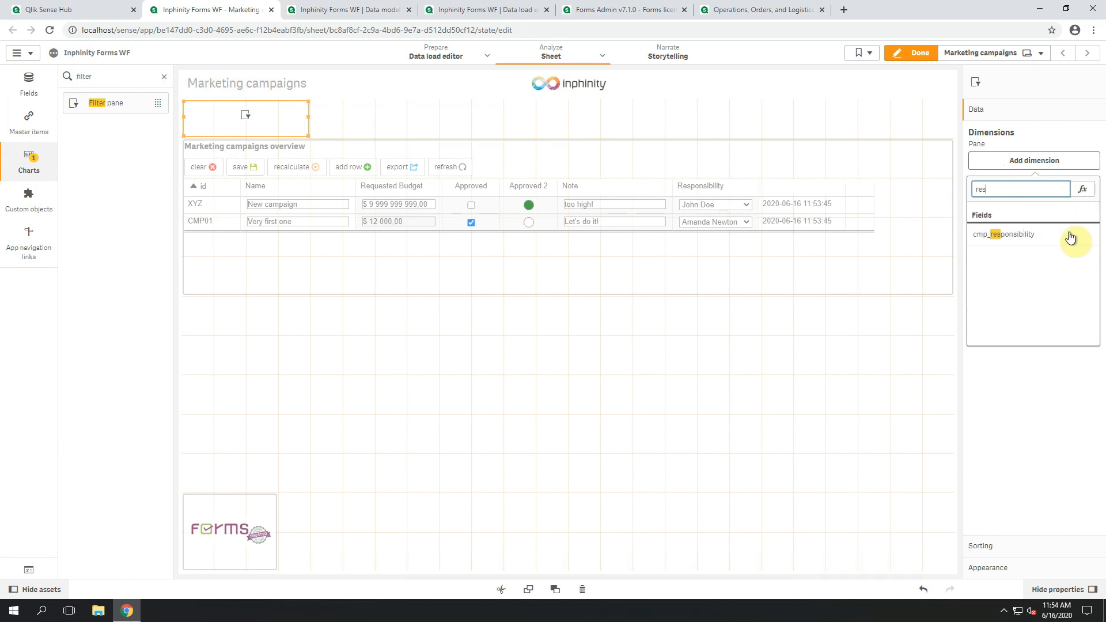
click(1060, 237)
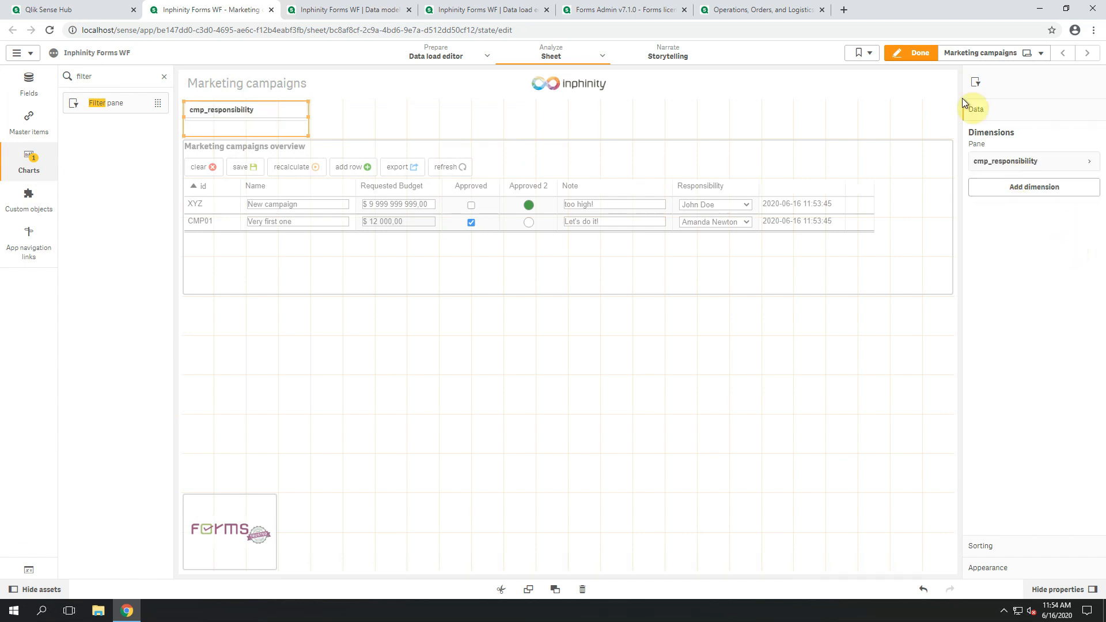
click(1004, 159)
double_click(1013, 234)
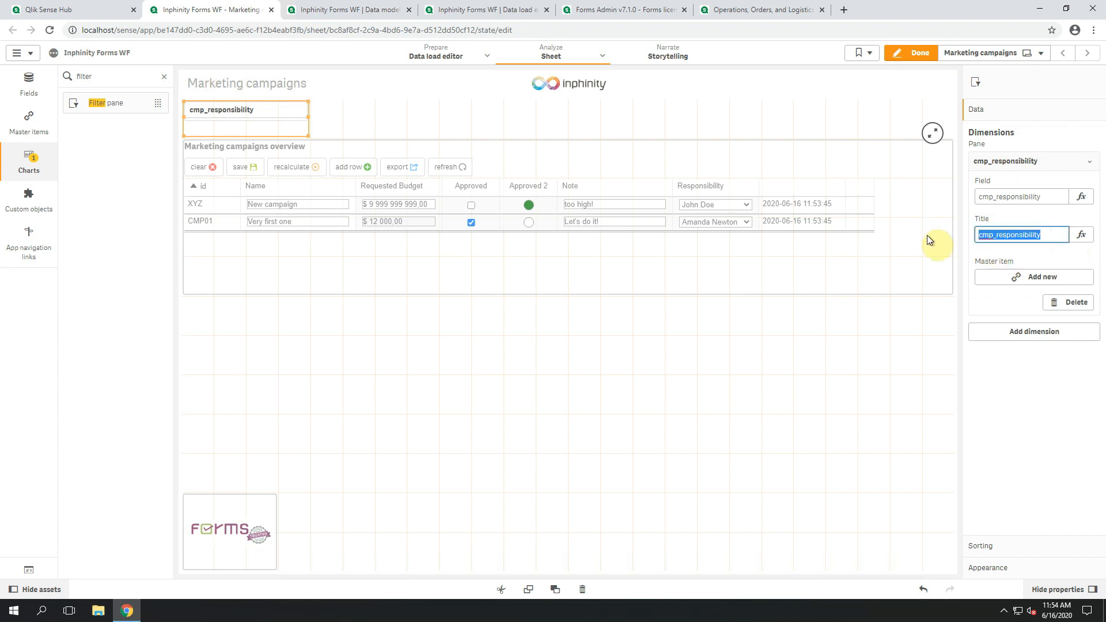
text(User)
key(Return)
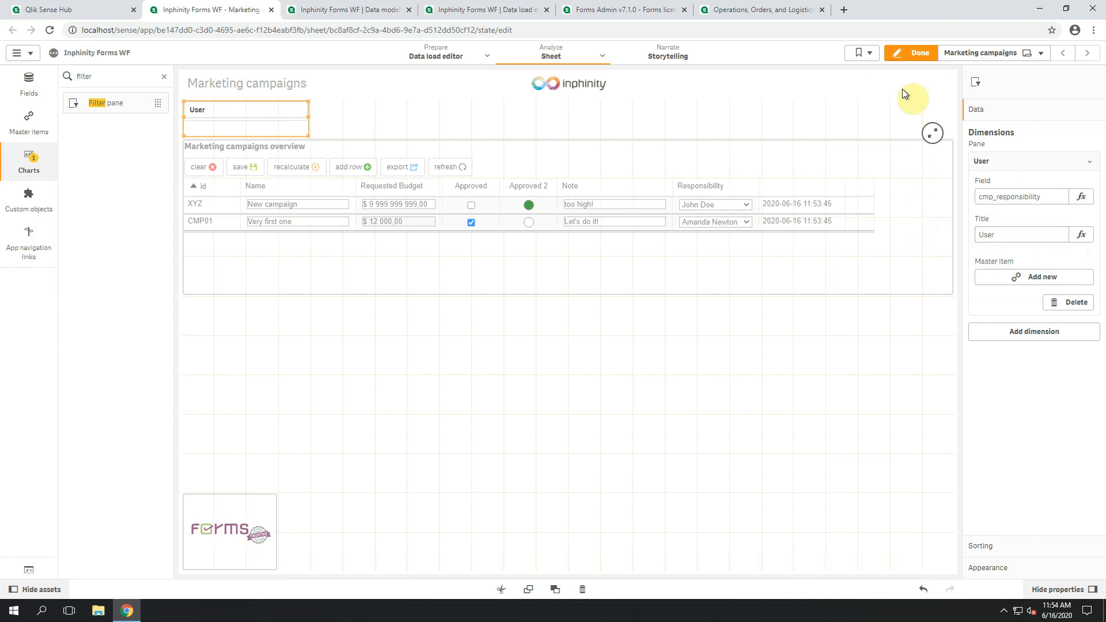
click(913, 53)
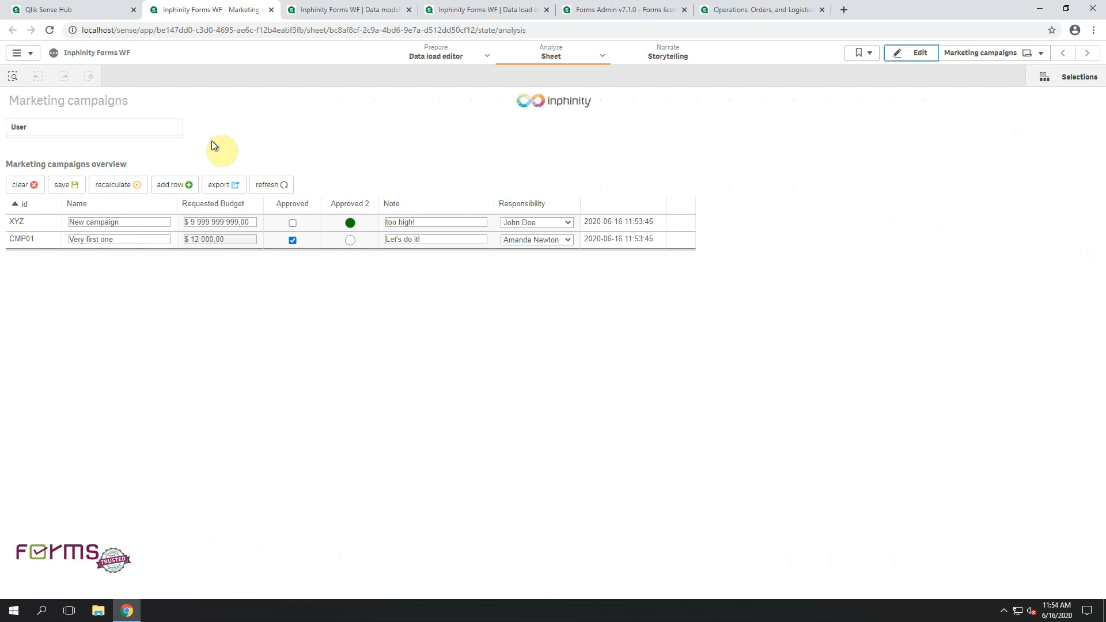
Filter the campaigns by User to the person responsible for campaign CMP01.
click(109, 132)
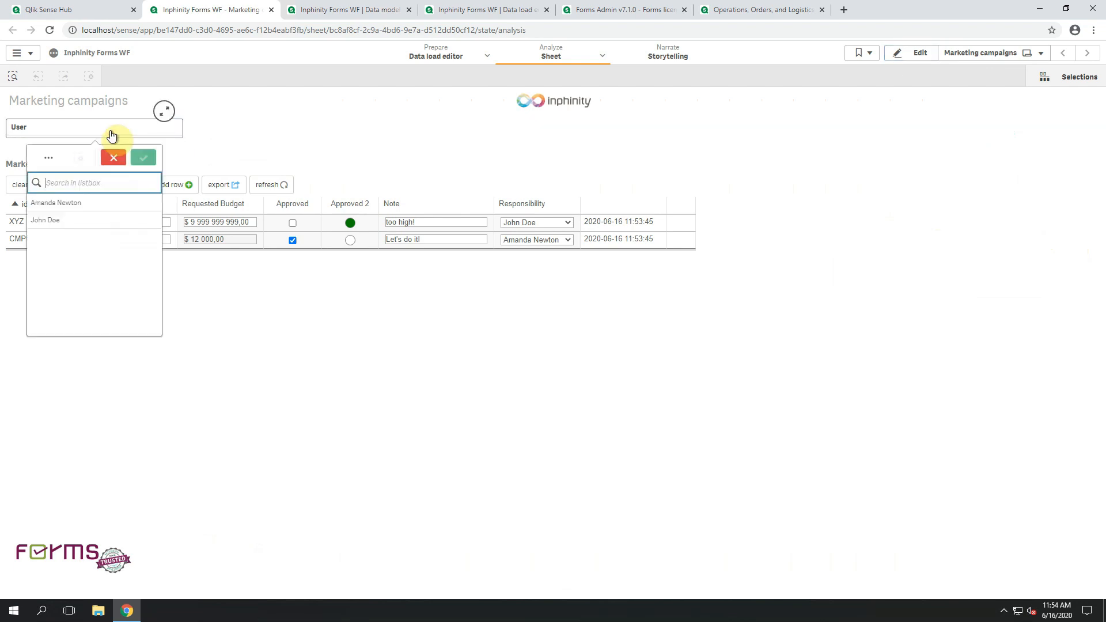
click(116, 203)
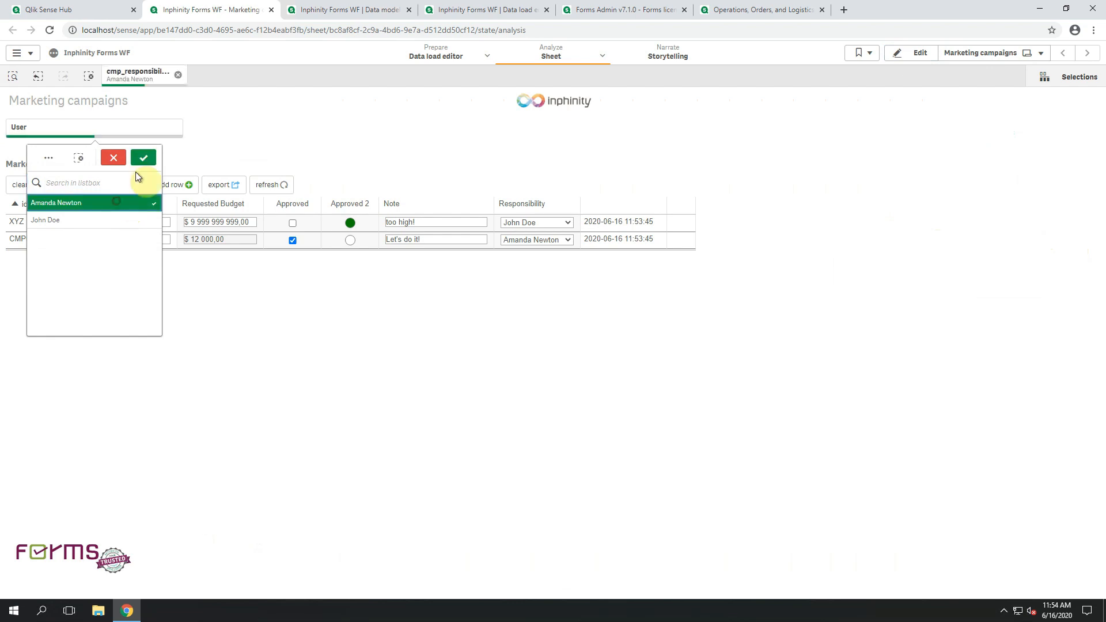
click(144, 158)
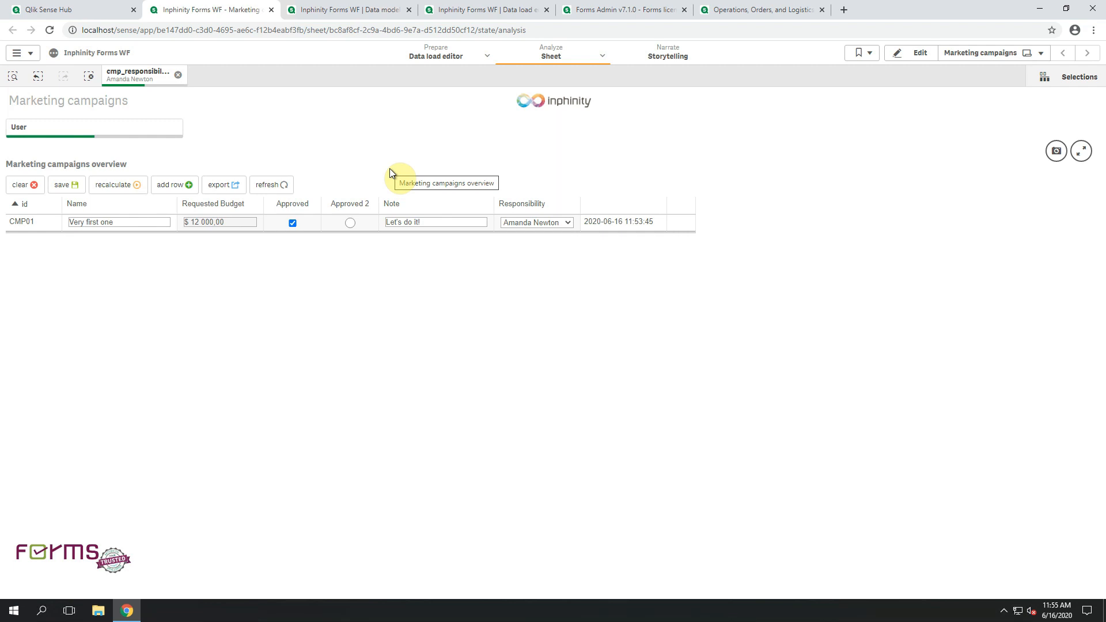
In the Operations, Orders, and Logistics app, upload invoice.html to the first order without an invoice and recalculate the form.
click(768, 12)
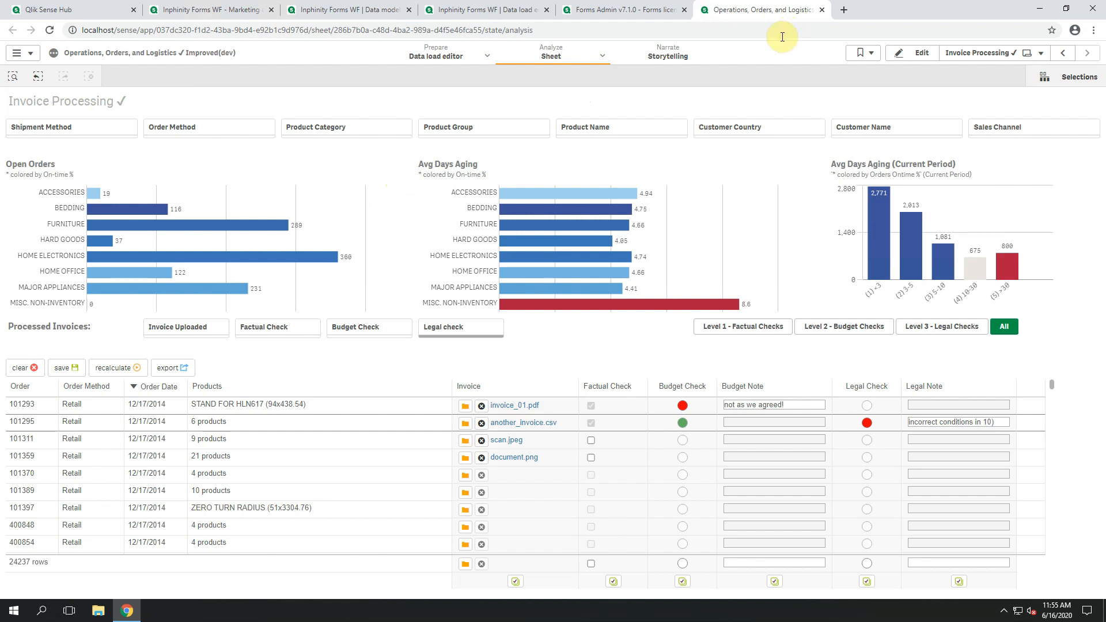
click(466, 477)
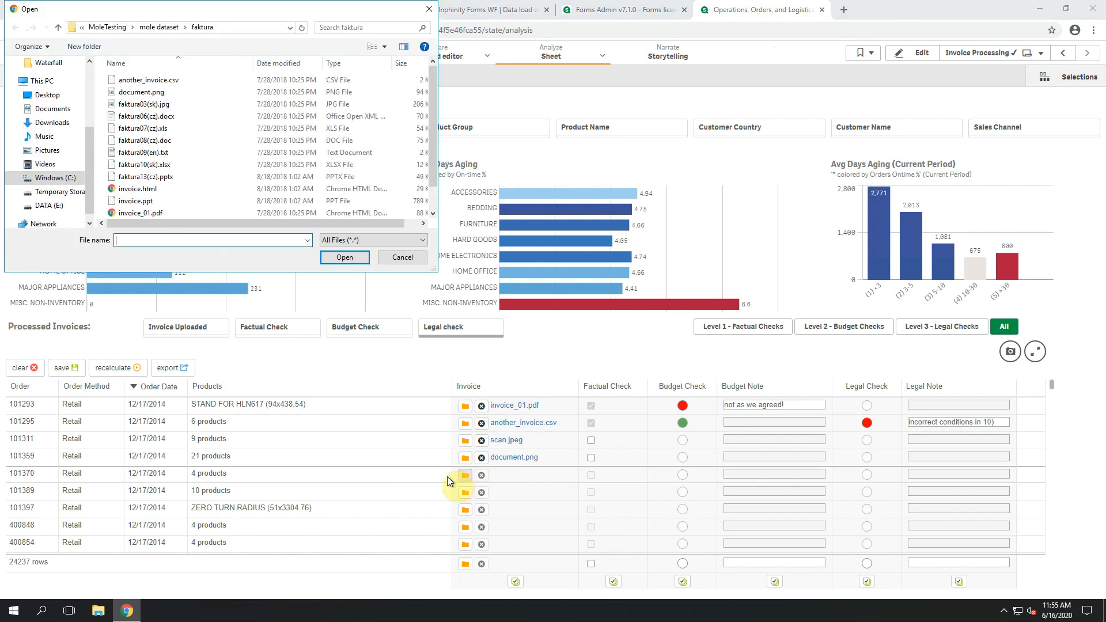
click(139, 188)
click(339, 259)
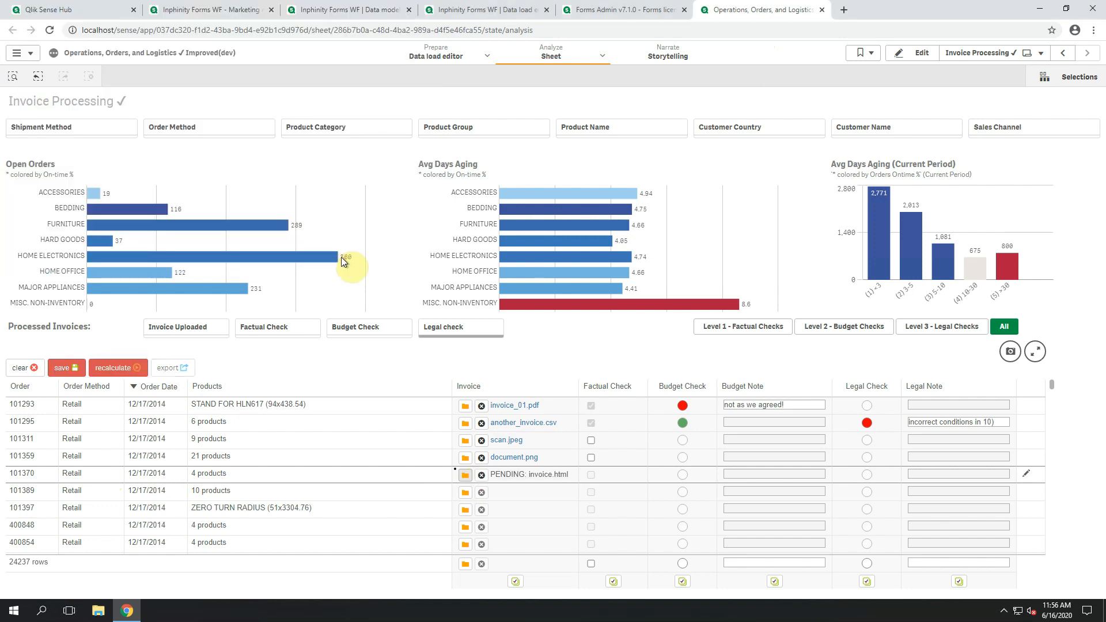
click(127, 369)
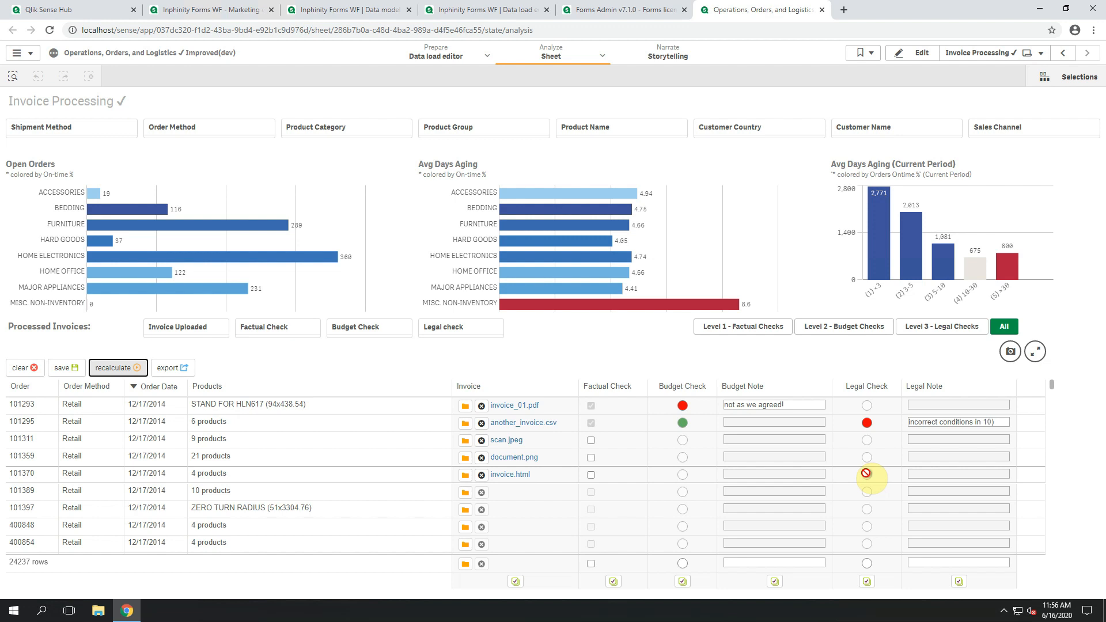
Approve the Factual Check of the invoice.html order and recalculate, then set its Budget Check to green and recalculate again.
click(591, 475)
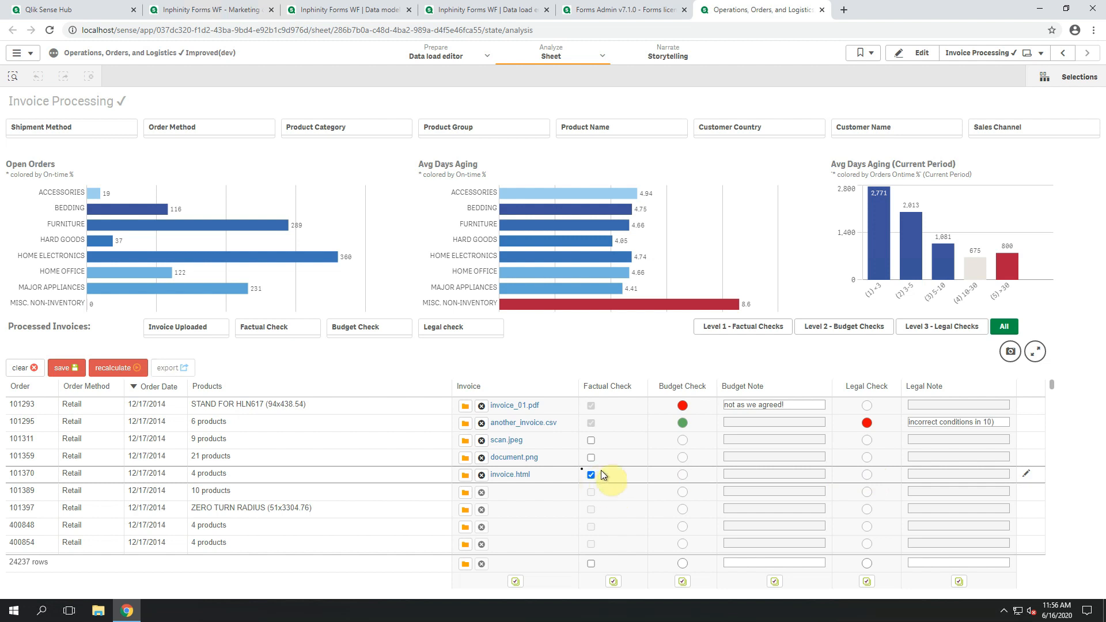
click(125, 369)
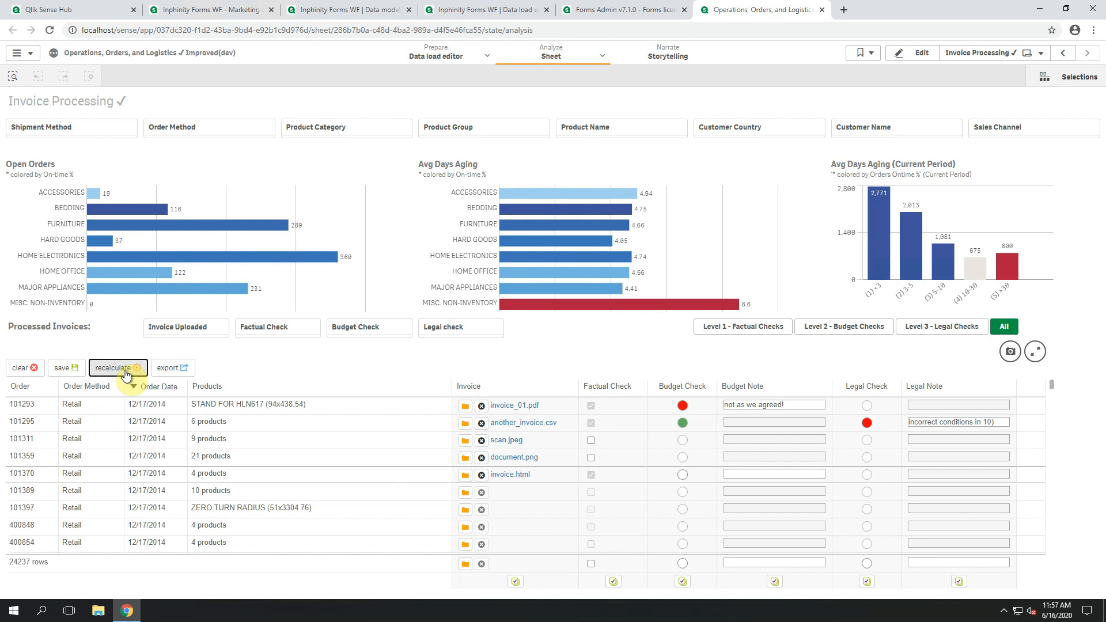
click(684, 476)
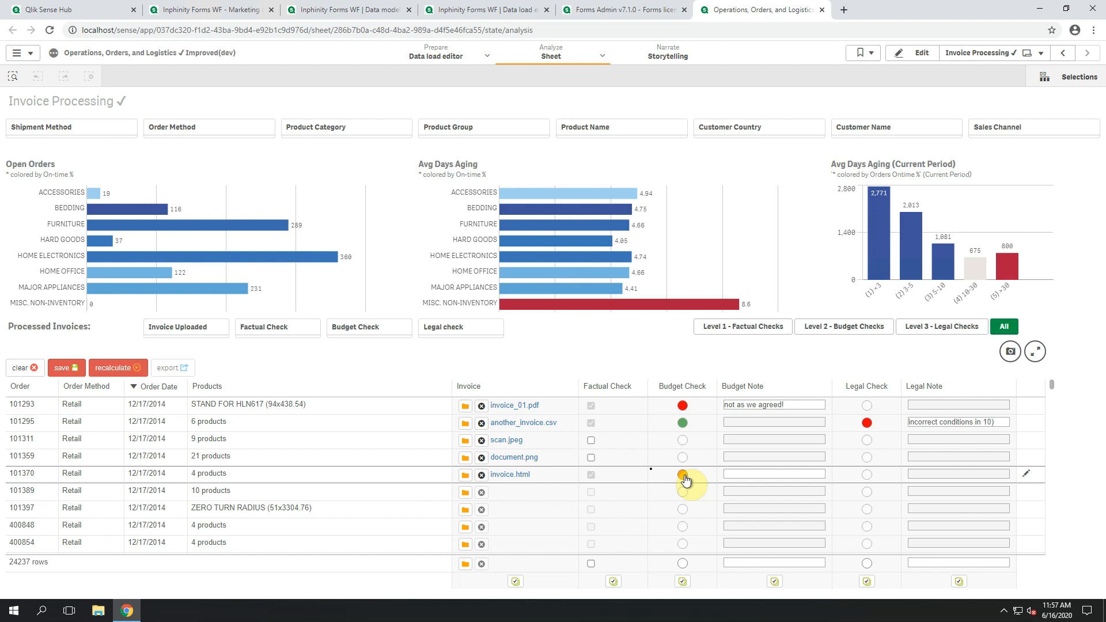
click(683, 477)
click(134, 374)
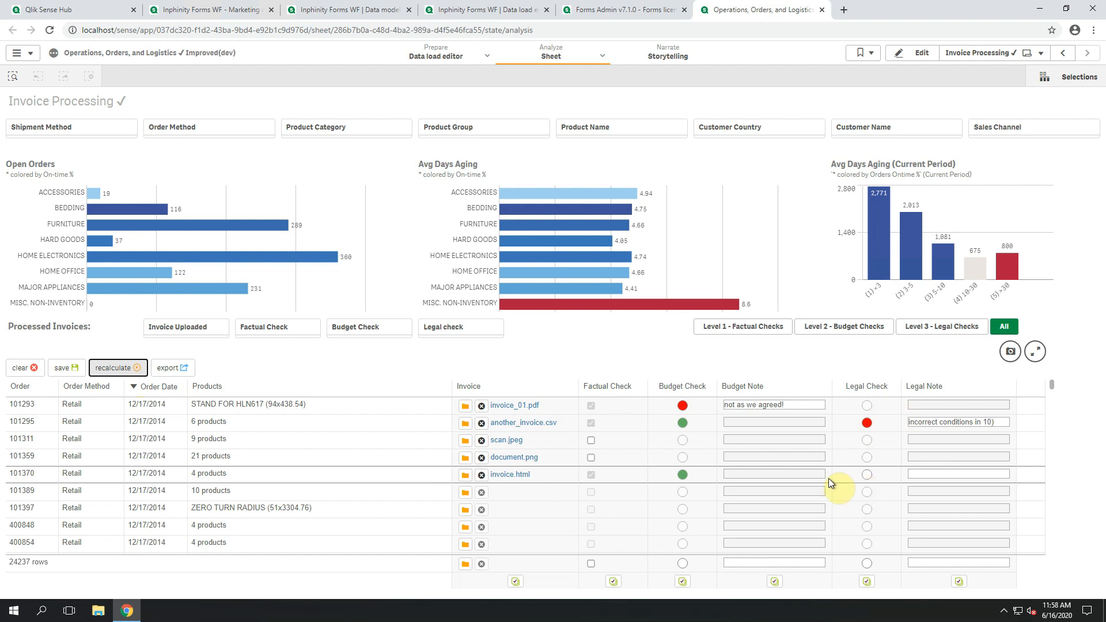
View the uploaded invoice.html document and return to the Invoice Processing sheet.
click(519, 475)
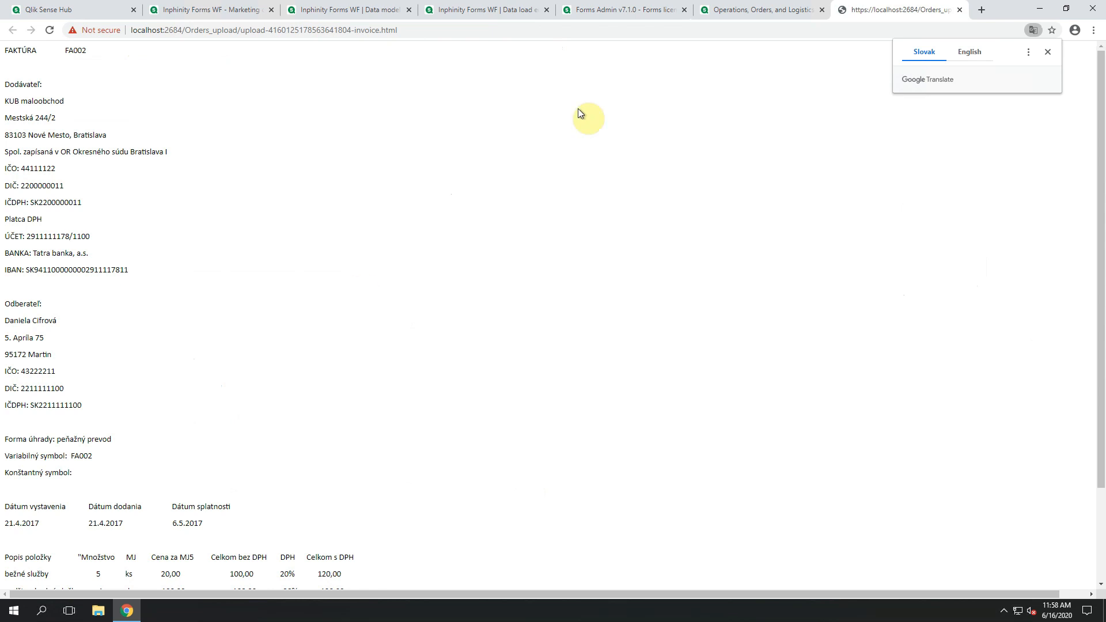
click(738, 10)
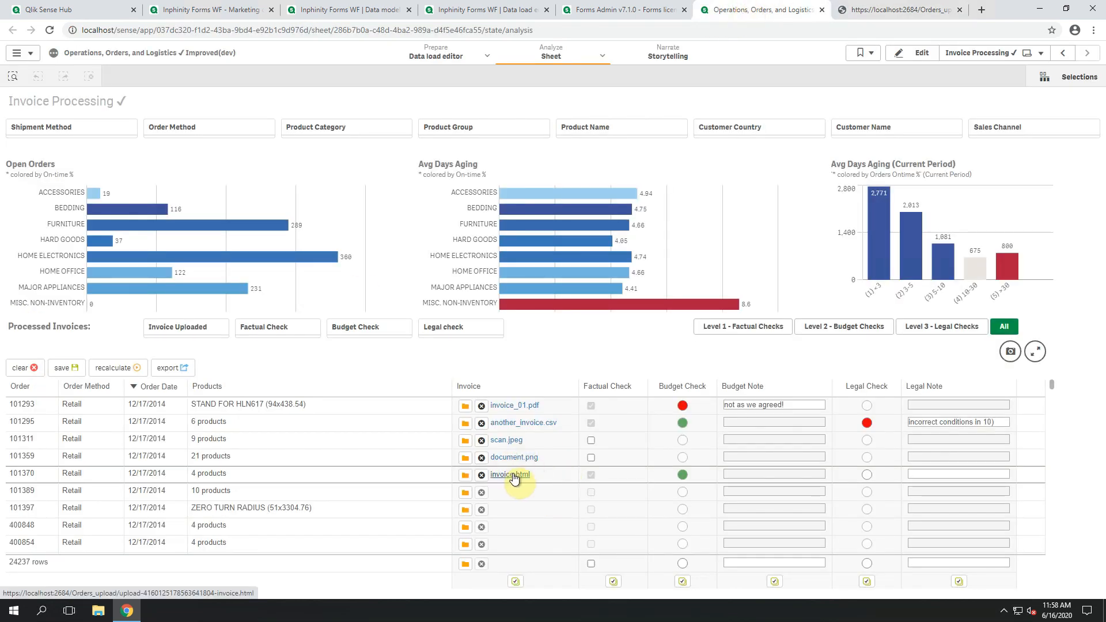
Set the Legal Check of the invoice.html order to green and recalculate the form.
click(867, 475)
click(867, 474)
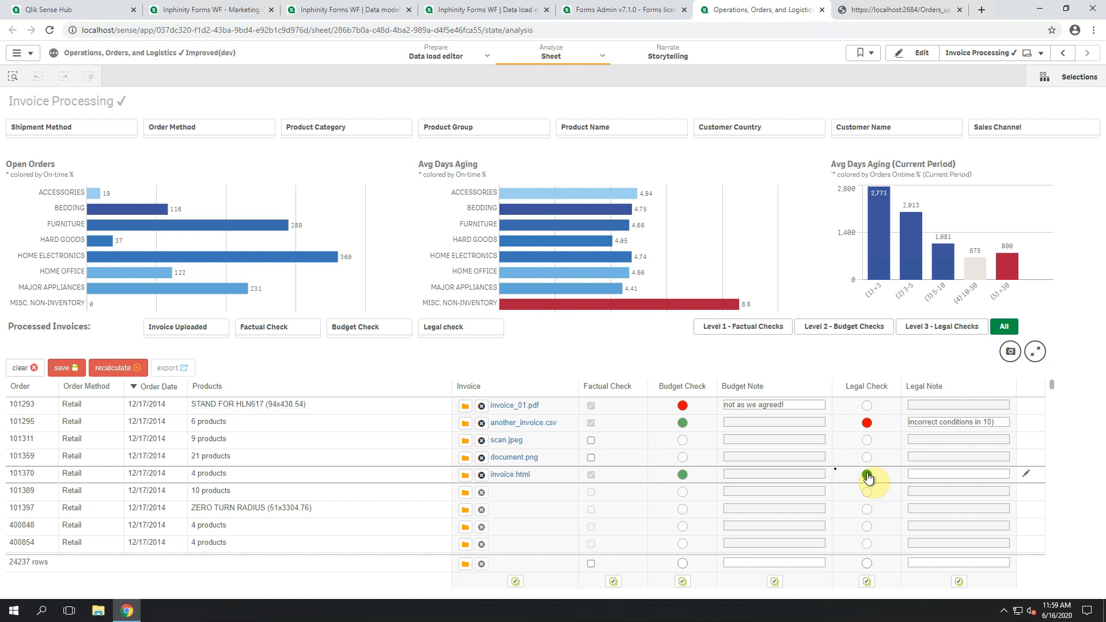
click(116, 368)
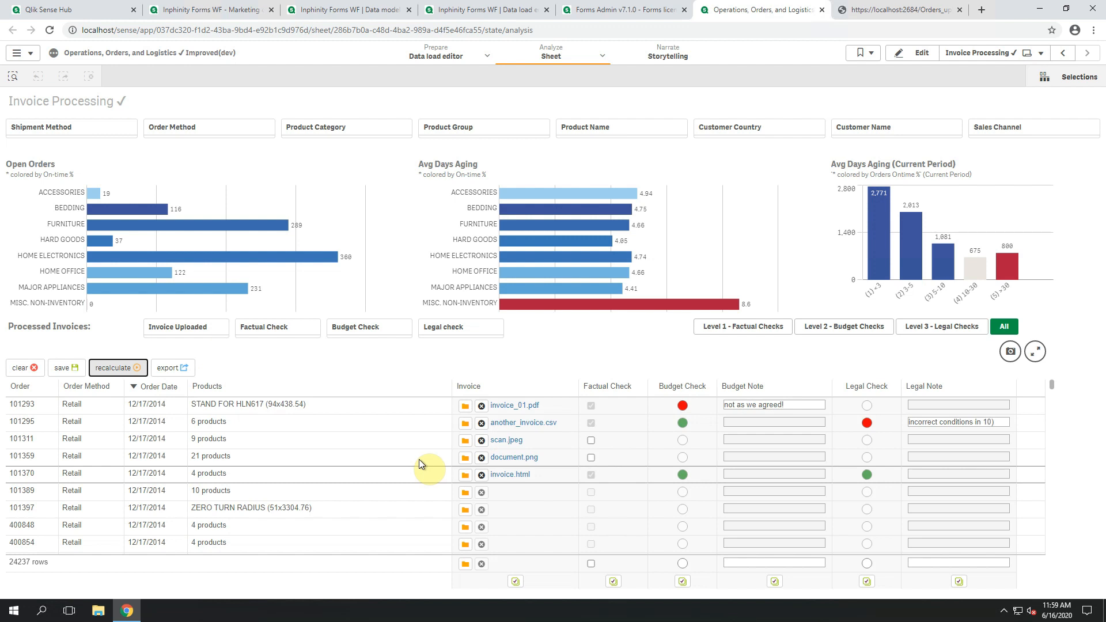
View the form at the Level 1 - Factual Checks, Level 2 - Budget Checks and Level 3 - Legal Checks levels, then return to All.
click(768, 328)
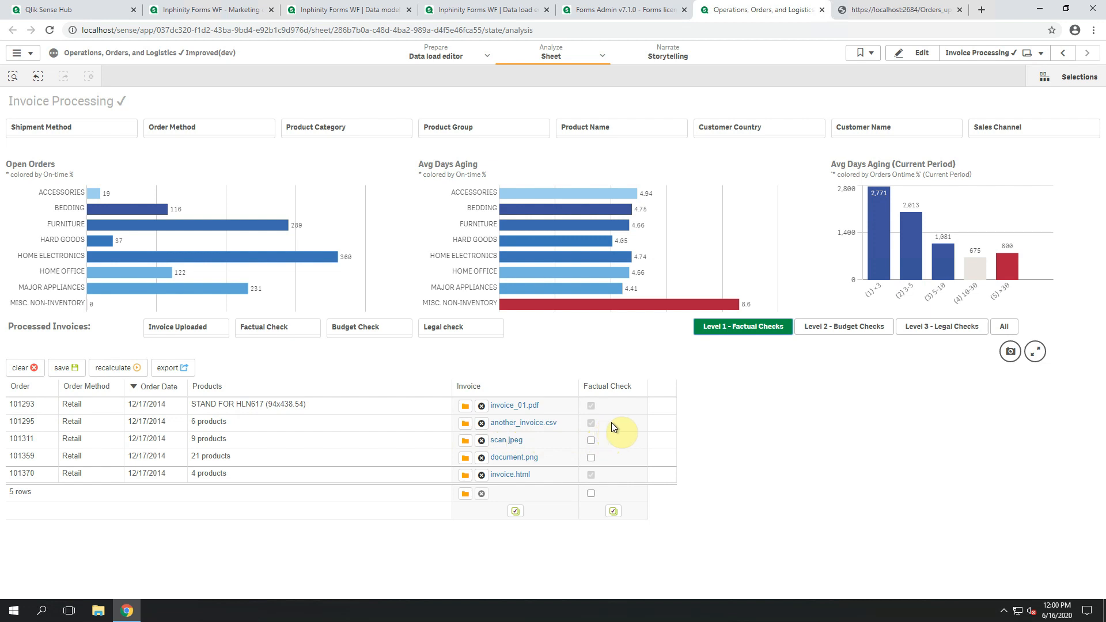
click(845, 327)
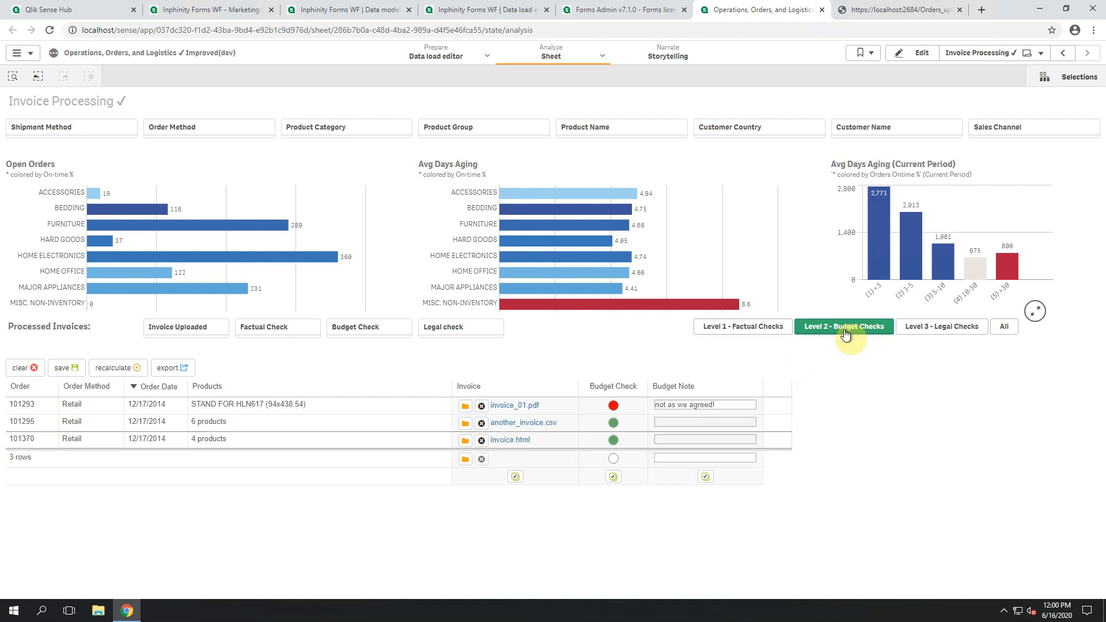
click(933, 328)
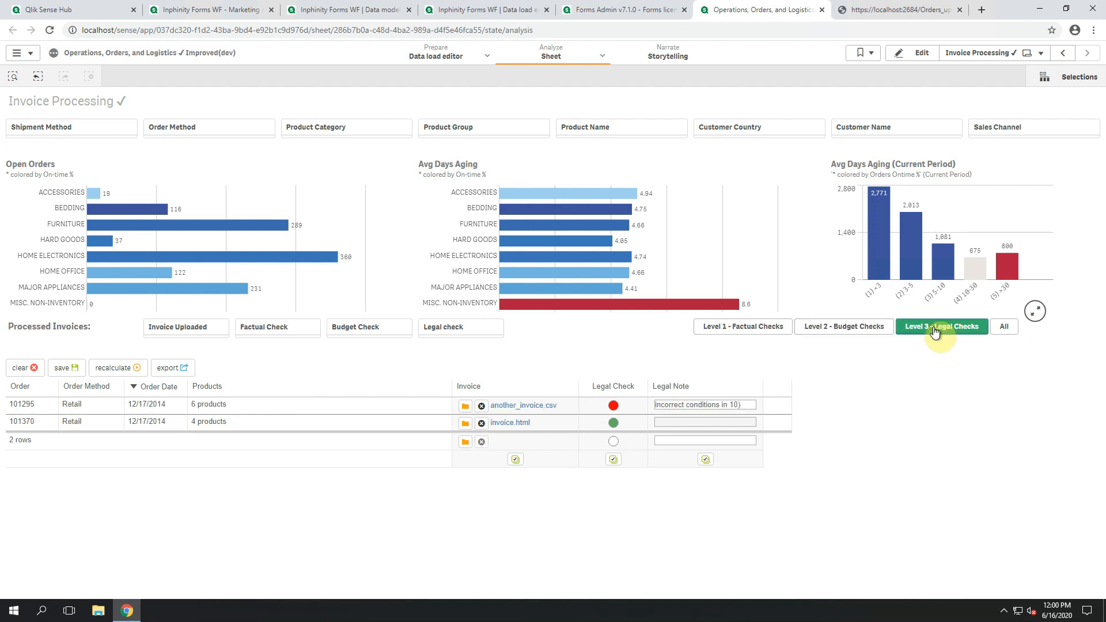
click(1005, 328)
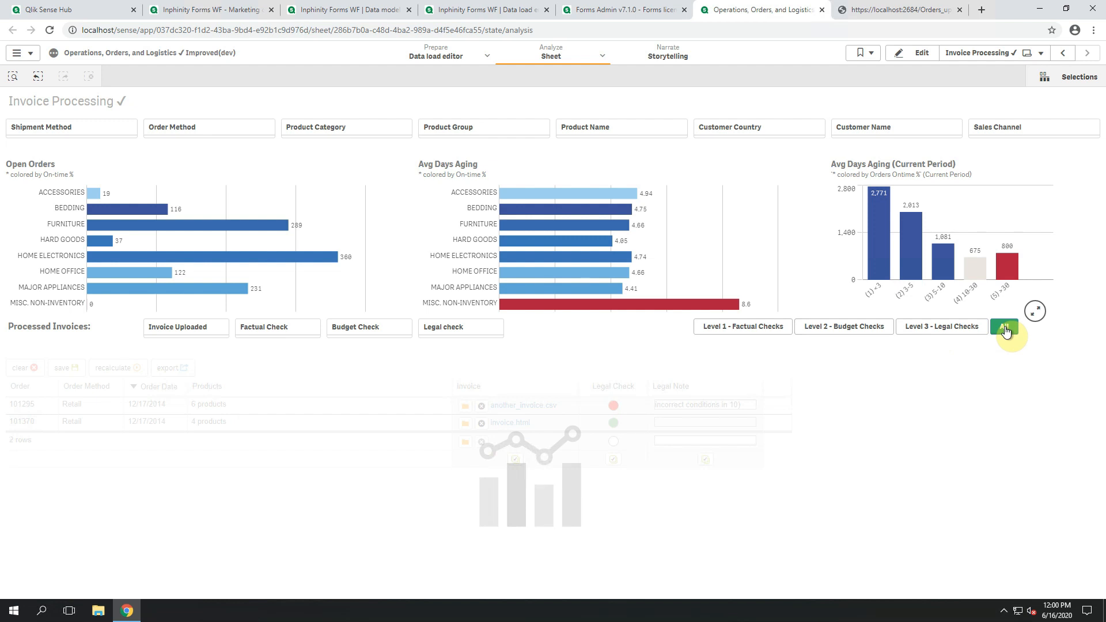
Examine the field expression of the invoice form's Order dimension in sheet edit mode, then cancel the expression editor and finish editing.
click(919, 54)
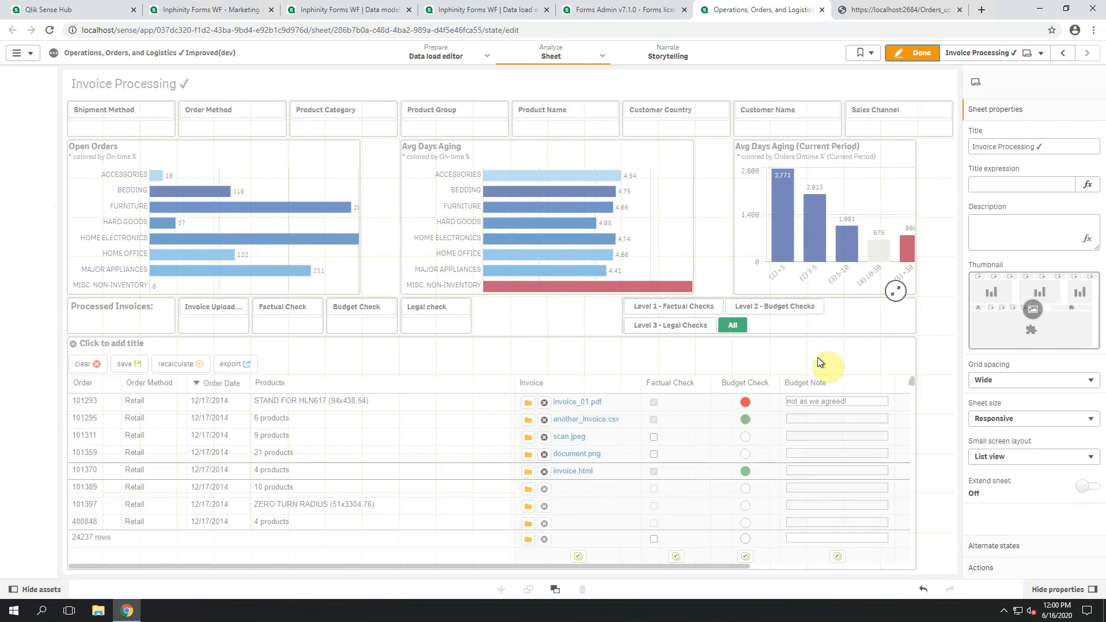
click(817, 359)
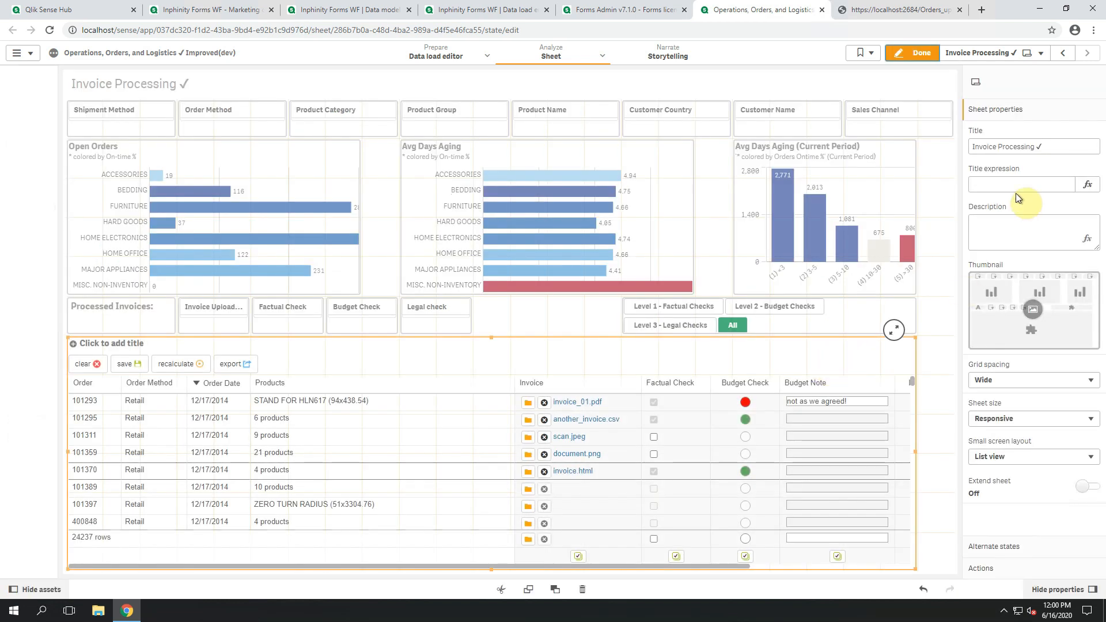
click(1015, 110)
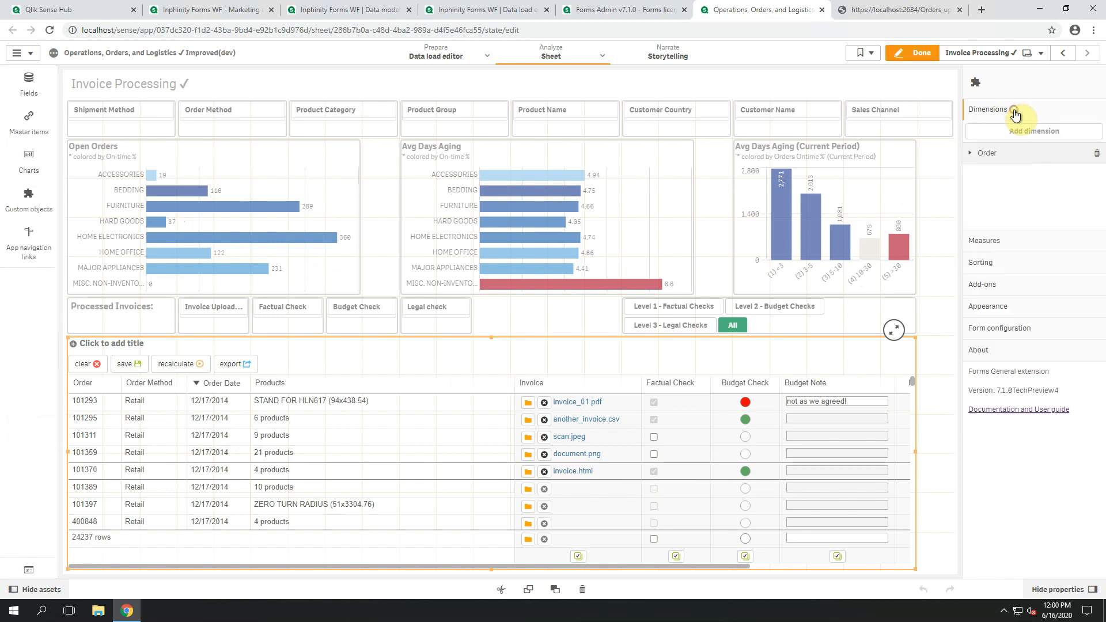
click(1009, 159)
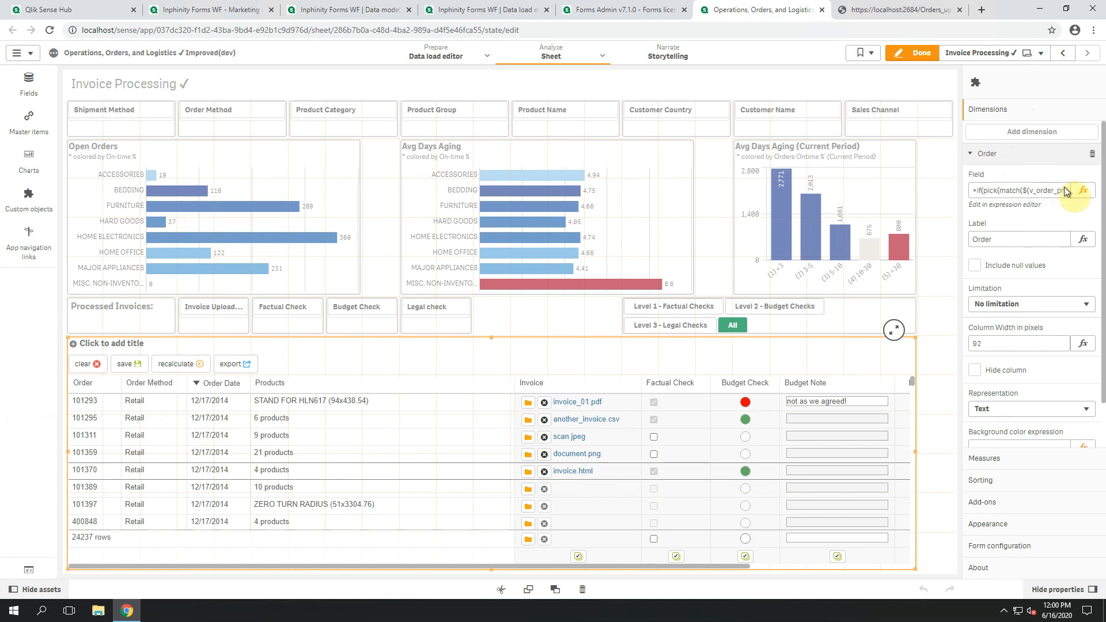
click(1086, 191)
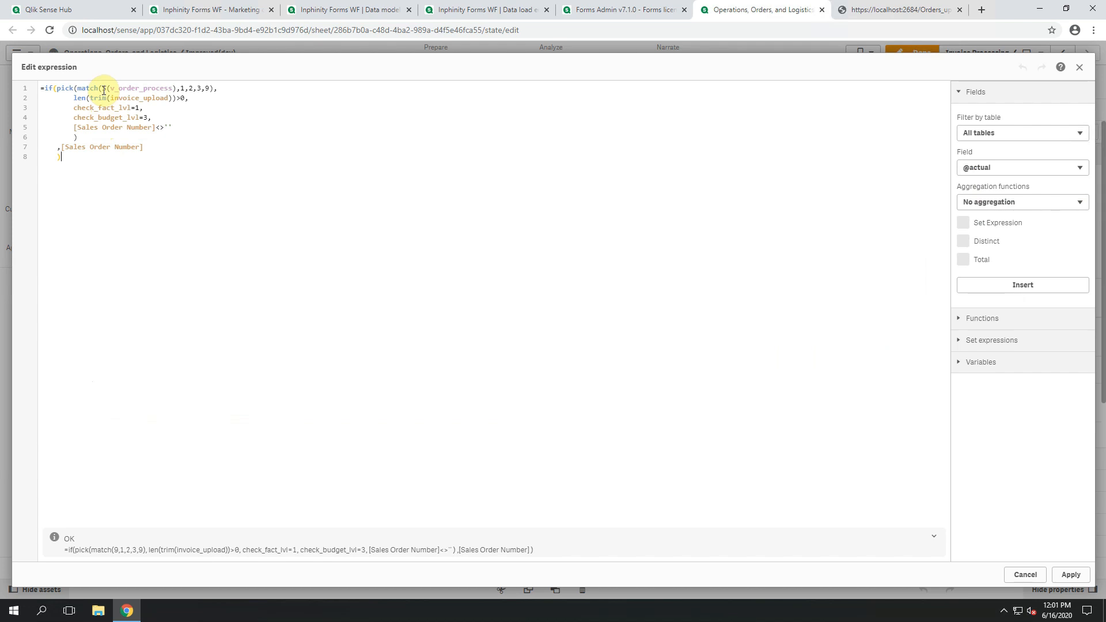
click(61, 148)
drag(61, 148, 149, 149)
click(138, 147)
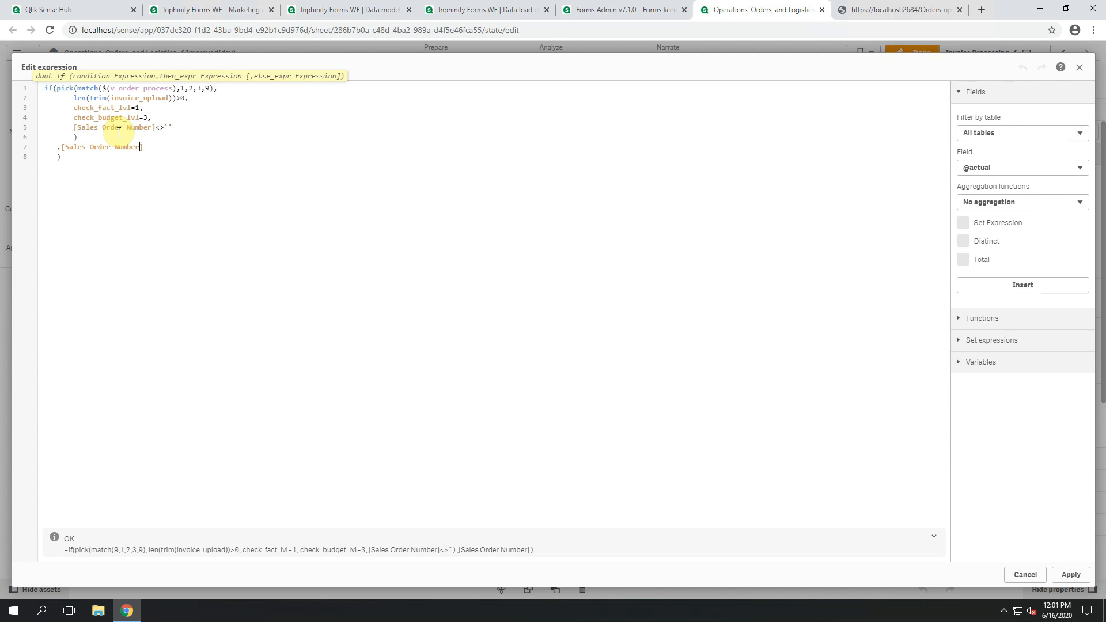
click(1026, 575)
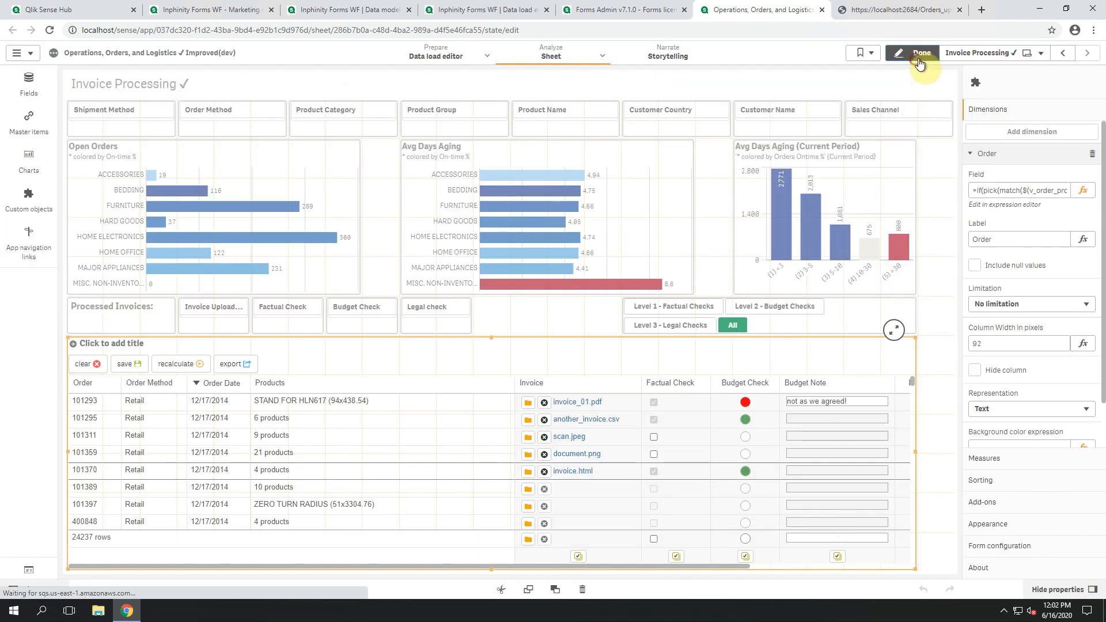
click(920, 64)
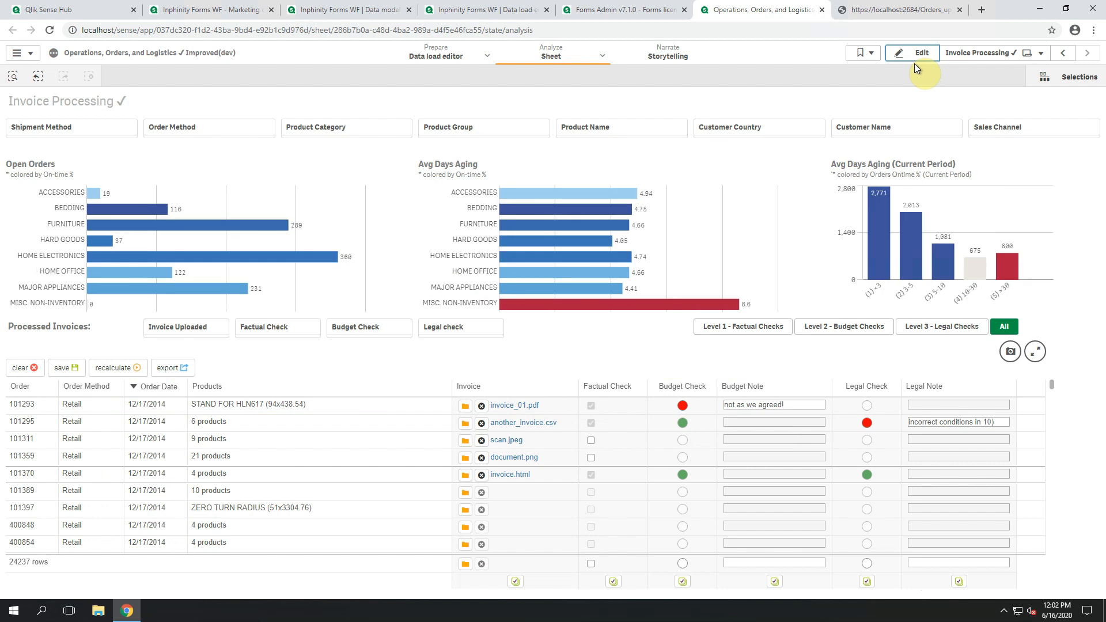